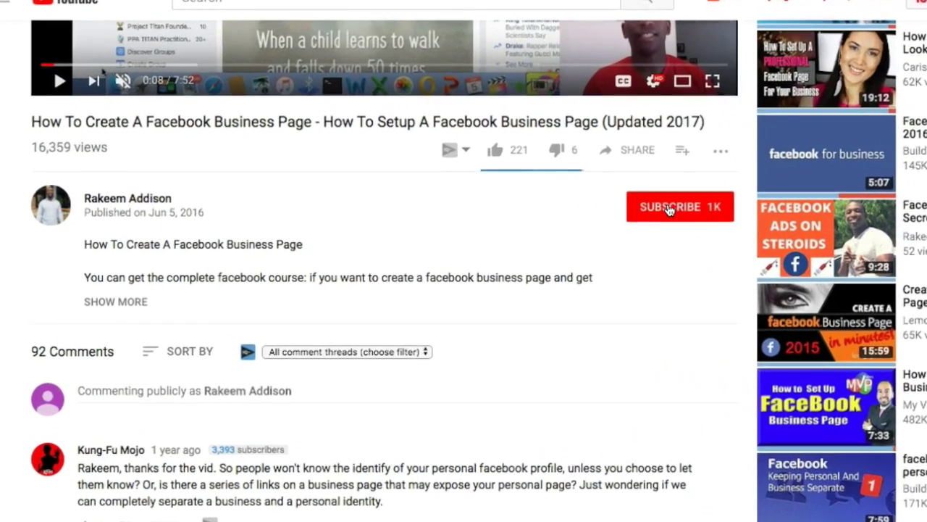
# Step: Subscribe to the channel of the 'How To Create A Facebook Business Page' video
pyautogui.click(560, 225)
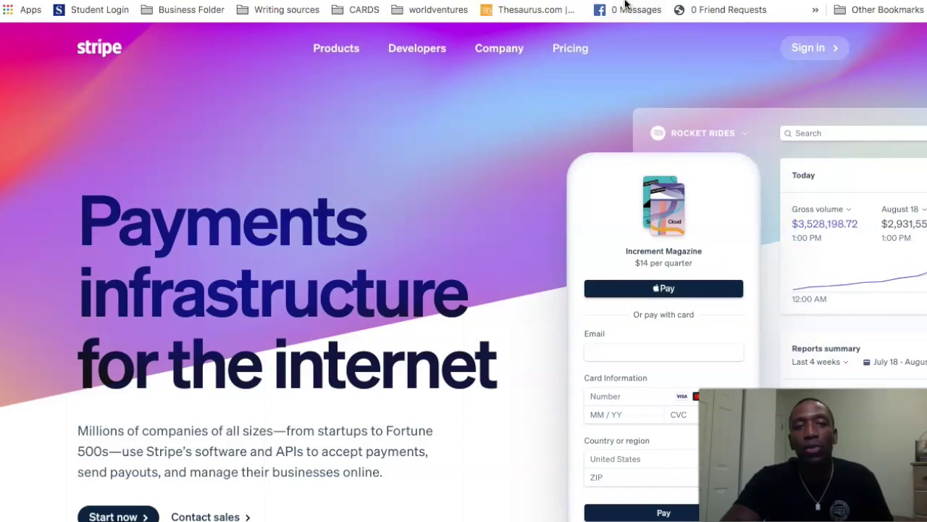
# Step: Log out of Buy Now Plus, go to the login page and choose Connect to Stripe
pyautogui.hotkey('ctrl', 'Tab')
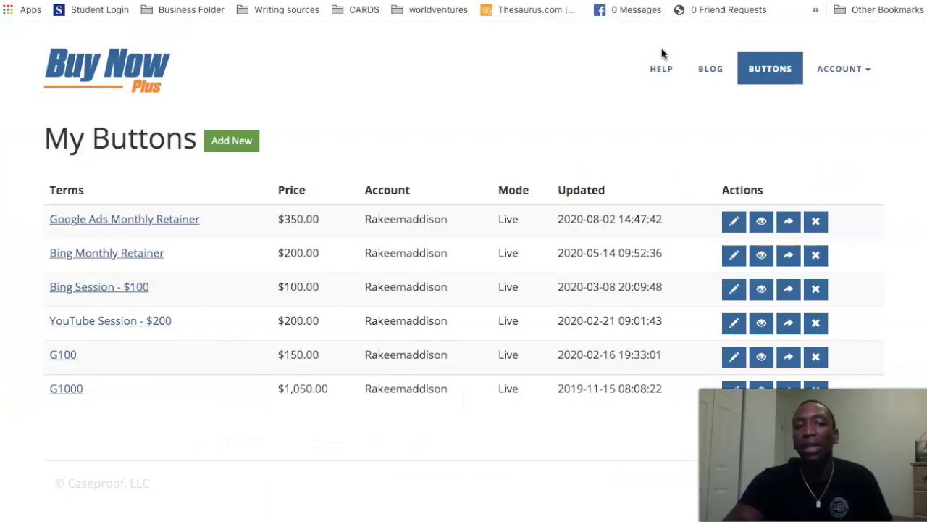
pyautogui.click(862, 75)
pyautogui.click(804, 178)
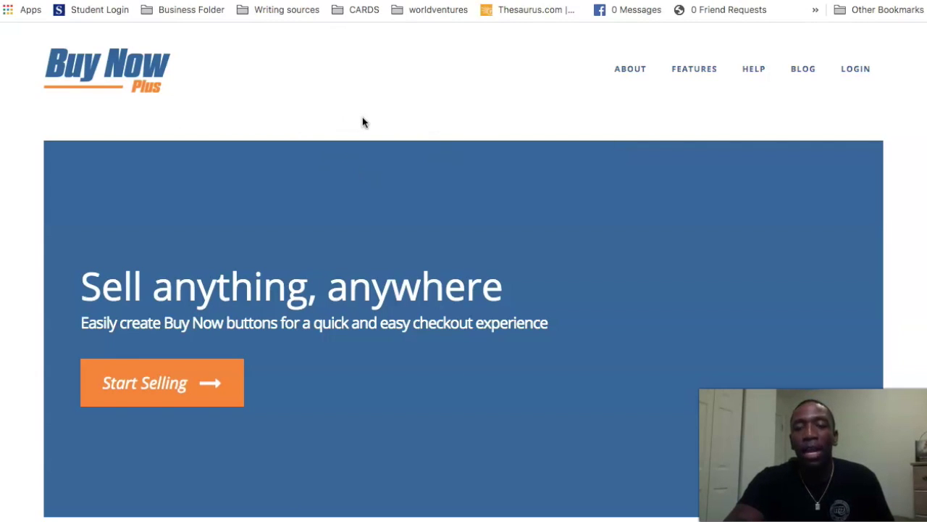
pyautogui.click(858, 74)
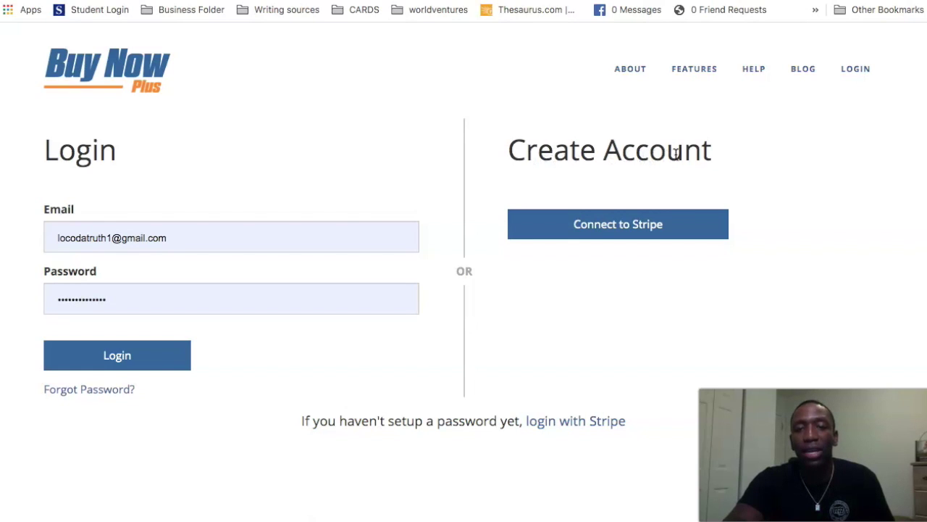
pyautogui.click(598, 227)
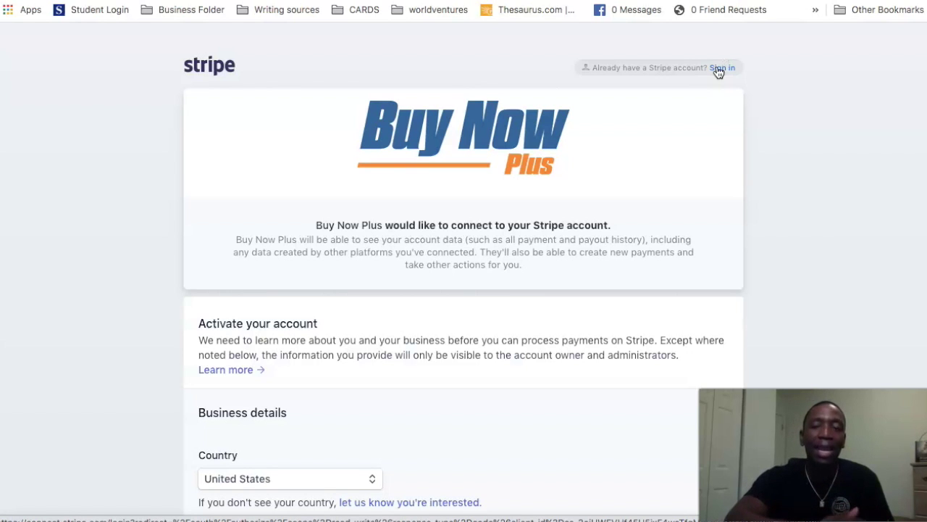
# Step: Sign in with the existing Stripe account and log back into Buy Now Plus
pyautogui.scroll(-1, 401, 136)
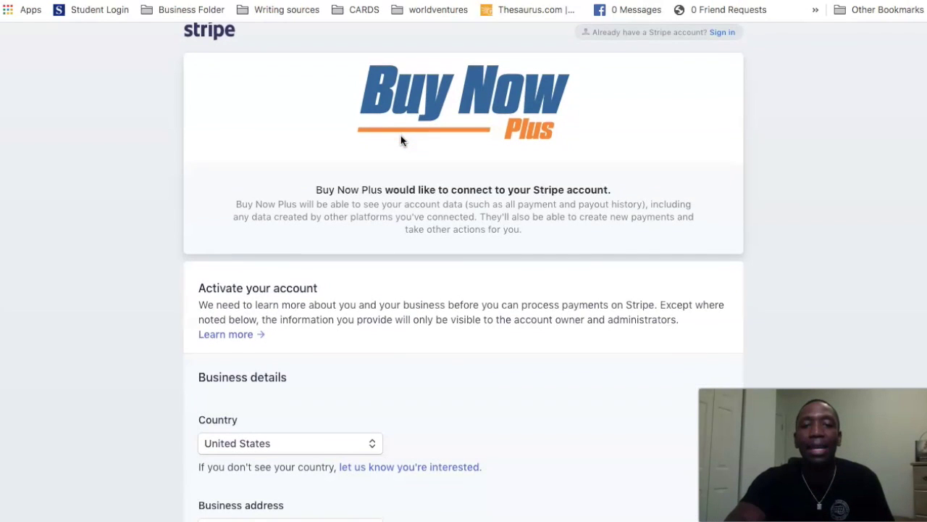
pyautogui.scroll(-6, 402, 140)
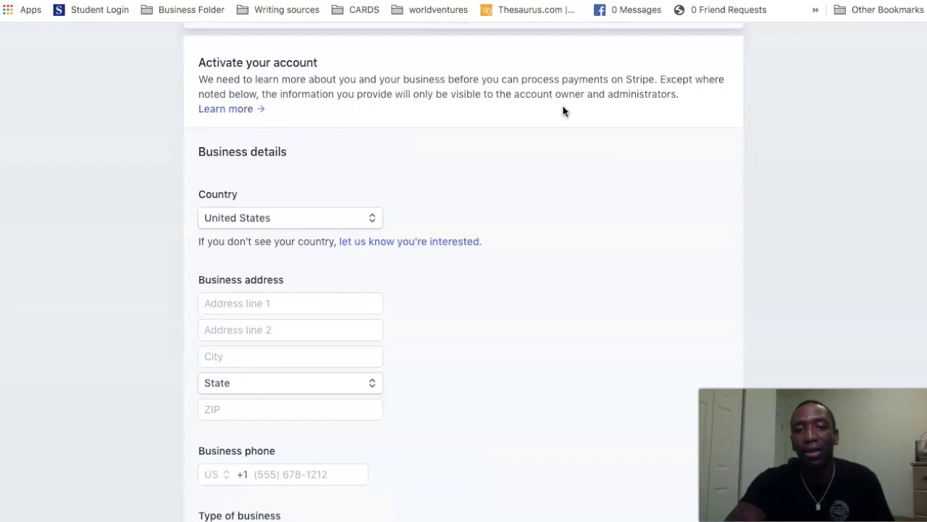
pyautogui.scroll(-12, 337, 281)
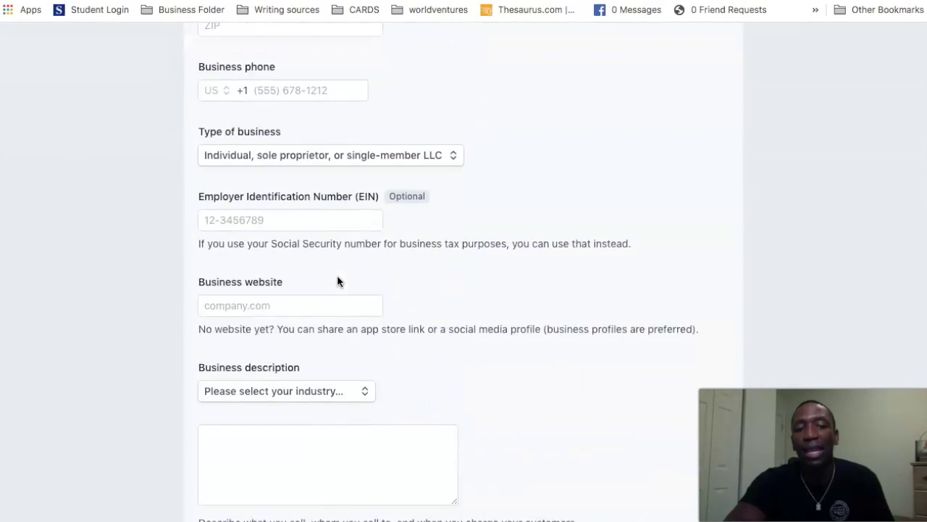
pyautogui.scroll(20, 337, 281)
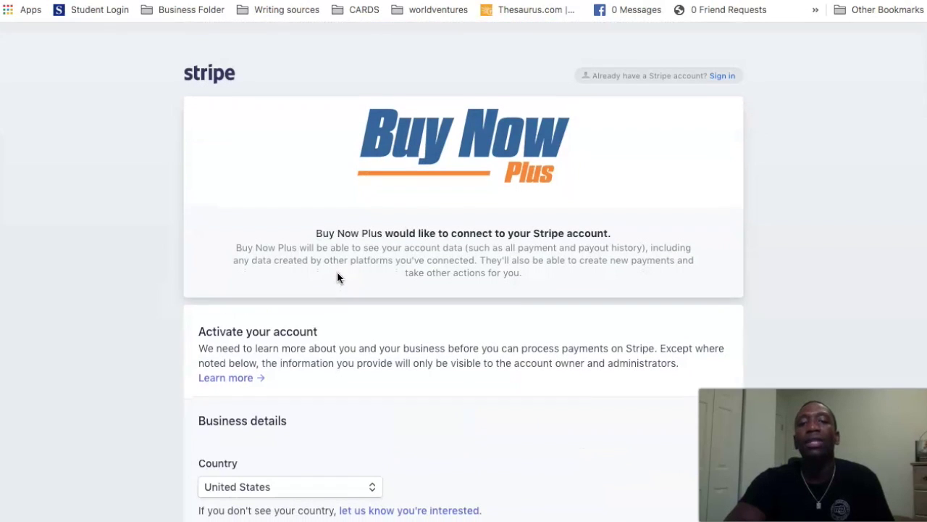
pyautogui.click(717, 68)
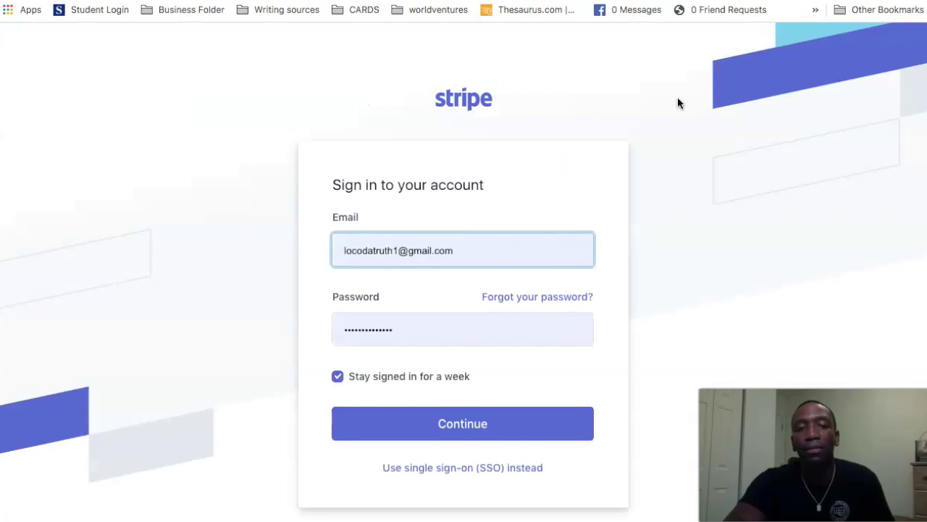
pyautogui.click(468, 423)
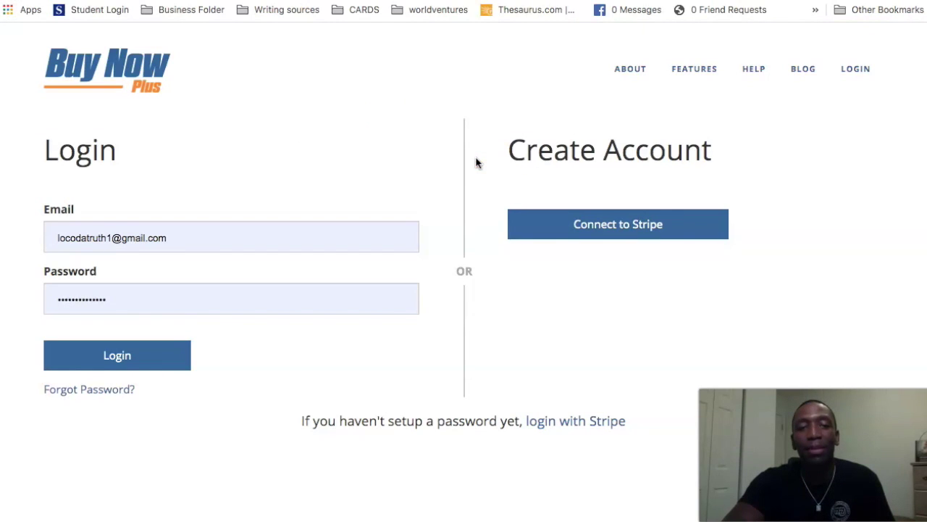
pyautogui.click(89, 355)
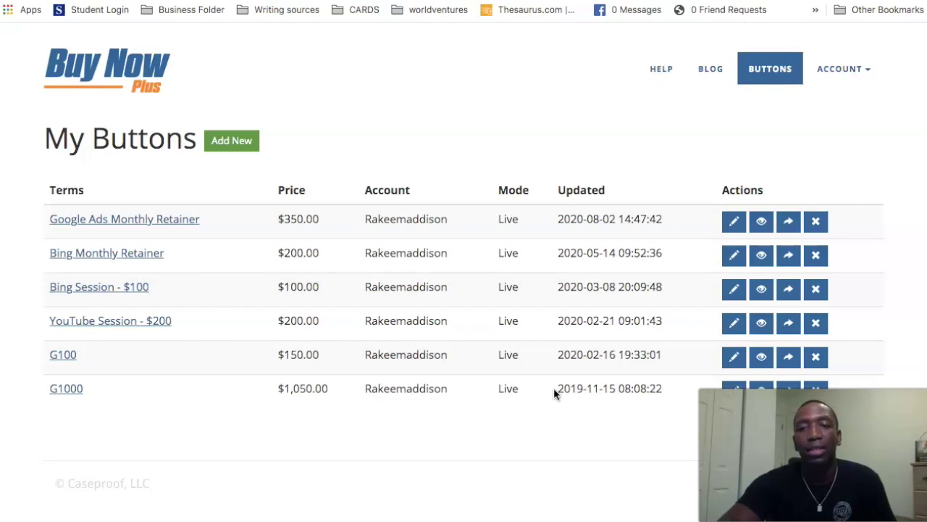
# Step: Start a new button with Add New and place the cursor in the Terms field
pyautogui.click(231, 142)
pyautogui.click(142, 239)
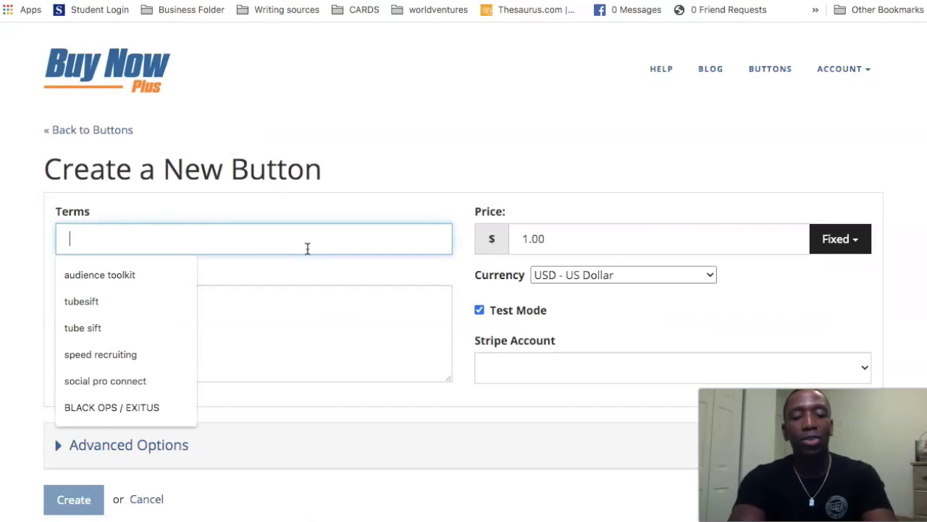
# Step: Enter 'Test Button Course - $100' as the Terms and copy the same text into Description
pyautogui.write('Test Button Course')
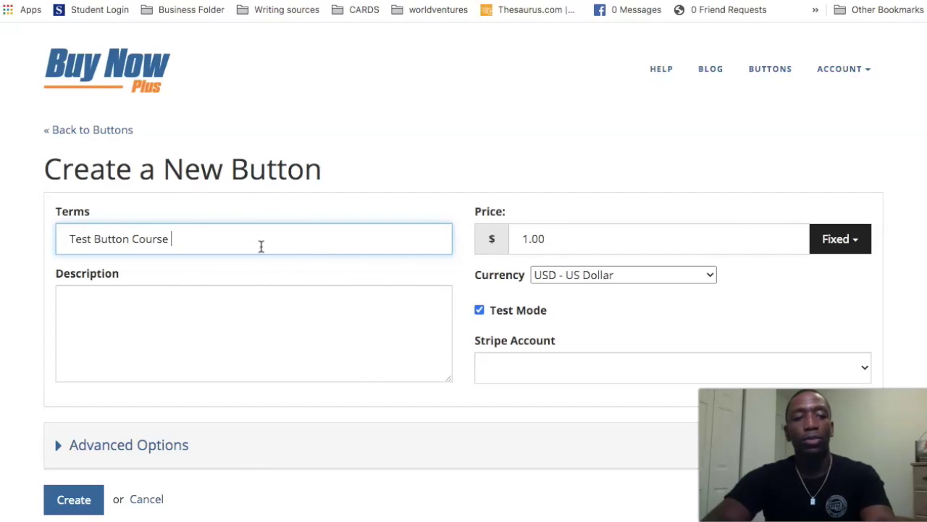
pyautogui.tripleClick(153, 232)
pyautogui.hotkey('ctrl', 'c')
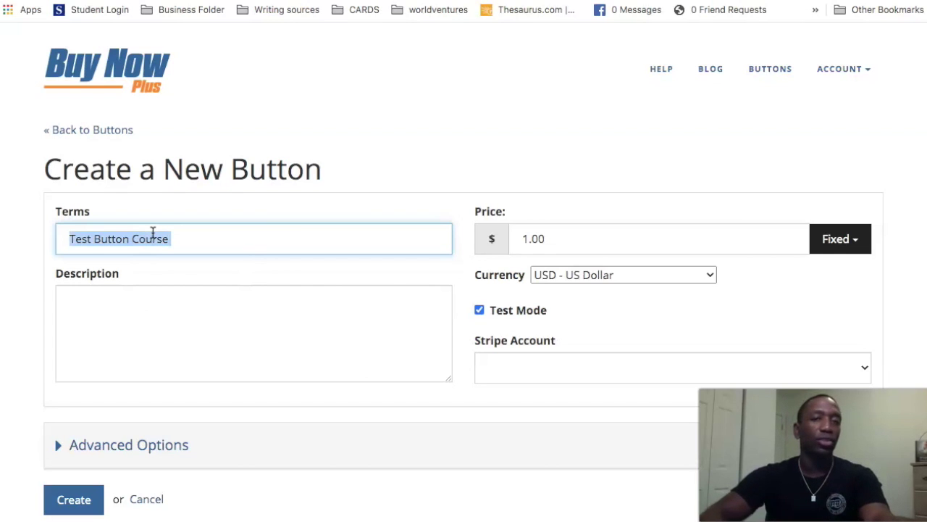
pyautogui.click(111, 297)
pyautogui.hotkey('ctrl', 'v')
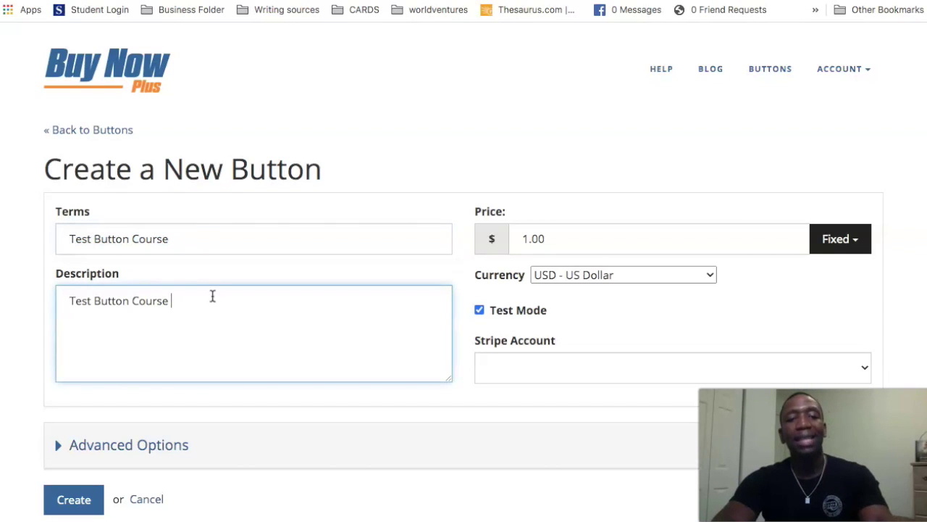
pyautogui.click(187, 238)
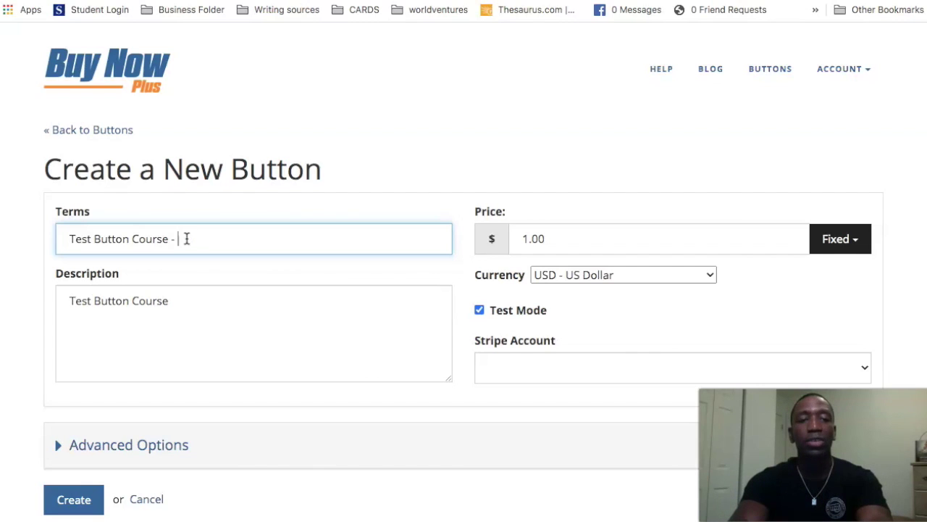
pyautogui.write('$100')
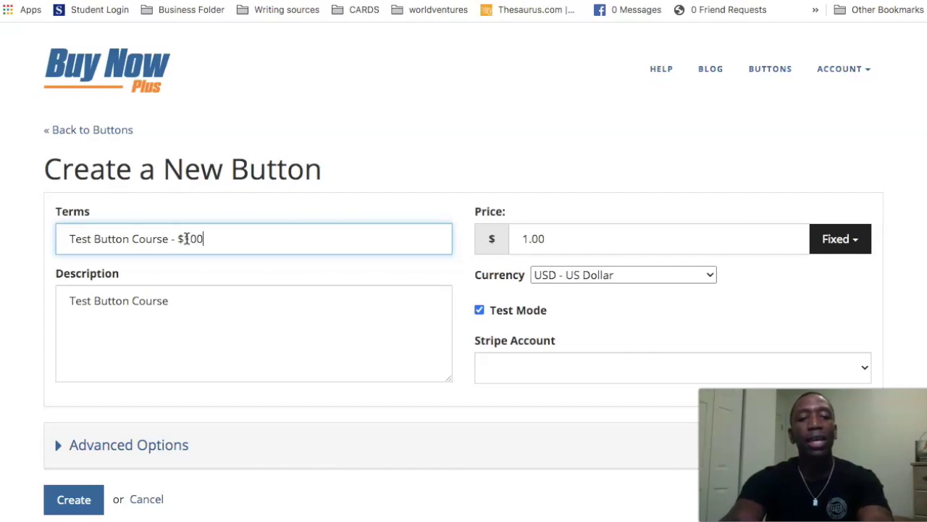
pyautogui.tripleClick(166, 236)
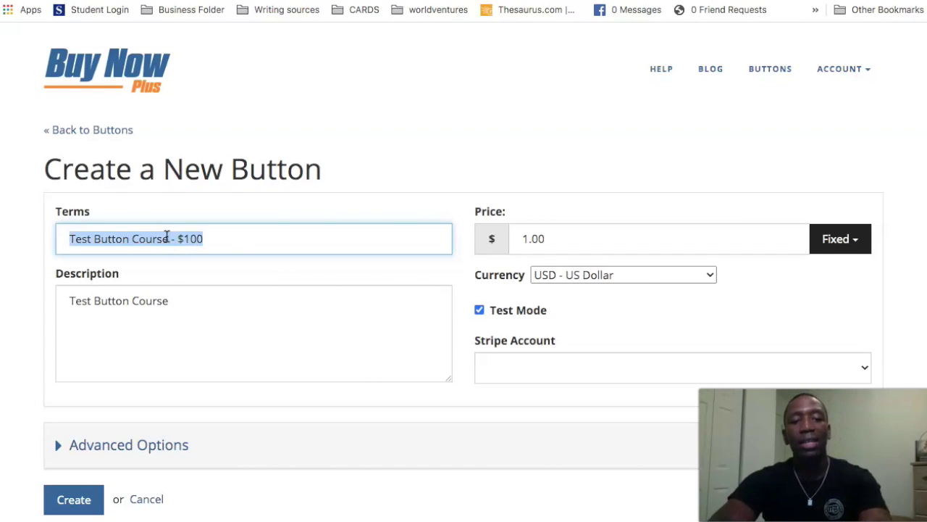
pyautogui.hotkey('ctrl', 'c')
pyautogui.tripleClick(215, 321)
pyautogui.hotkey('ctrl', 'v')
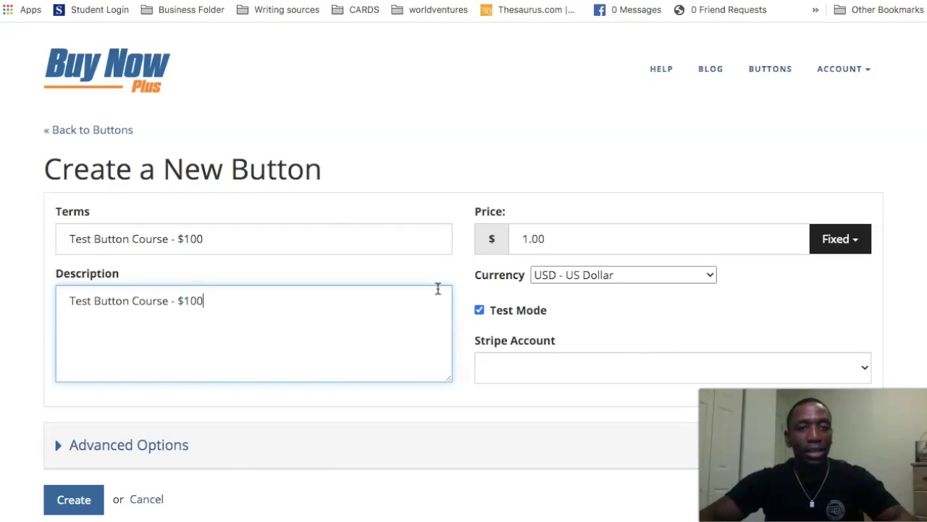
# Step: Change the button price from 1.00 to 100, keeping fixed pricing
pyautogui.doubleClick(533, 238)
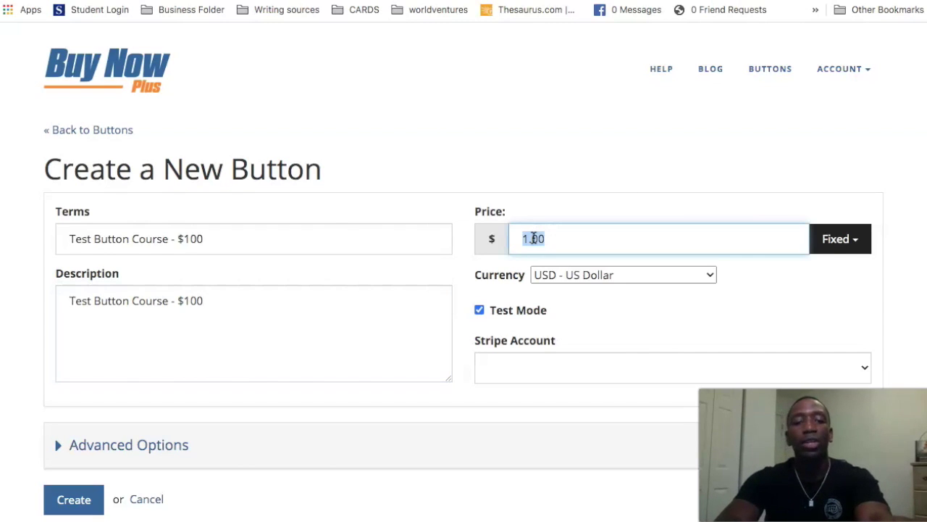
pyautogui.write('10')
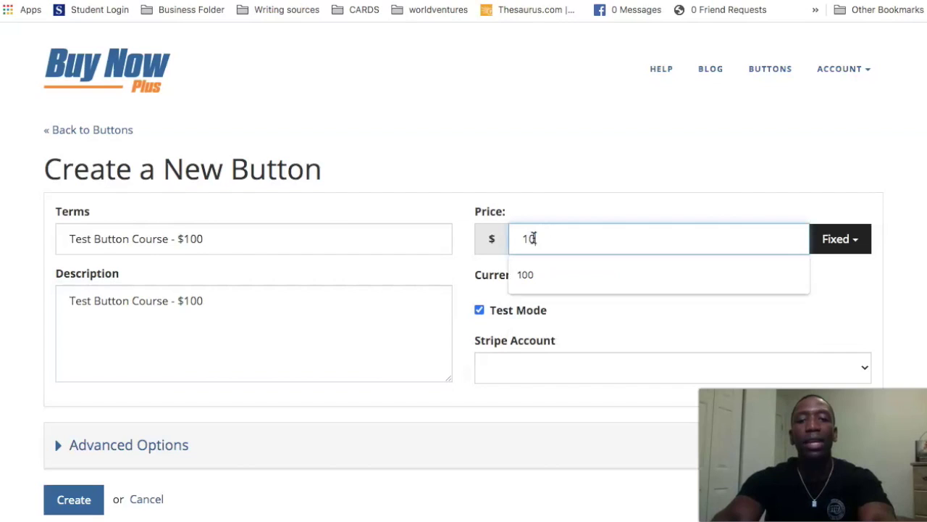
pyautogui.write('0')
pyautogui.click(841, 201)
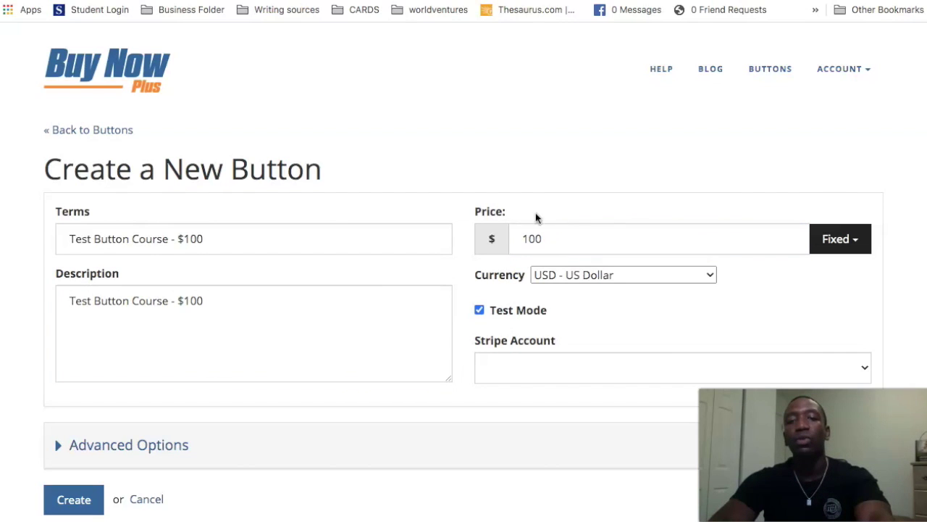
pyautogui.click(857, 244)
pyautogui.click(877, 186)
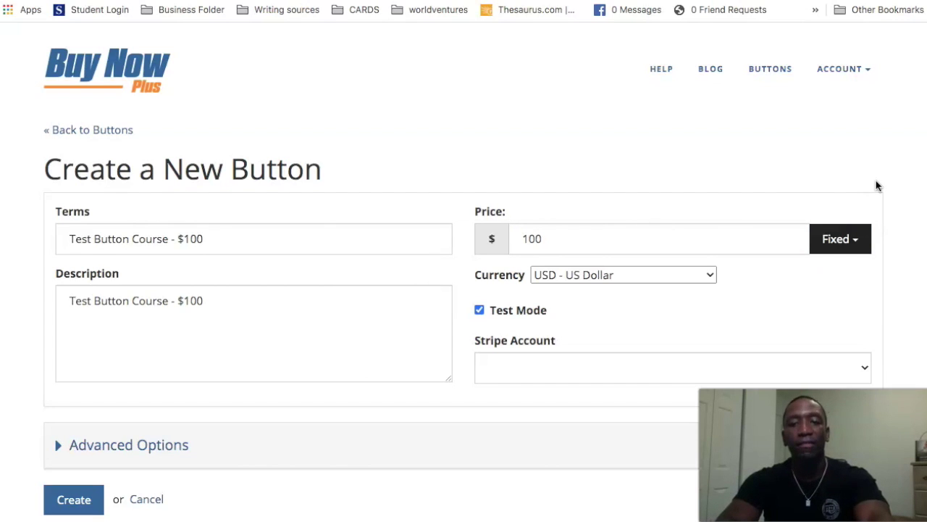
# Step: Keep US Dollar currency, uncheck Test Mode and select the receiving Stripe account
pyautogui.click(683, 274)
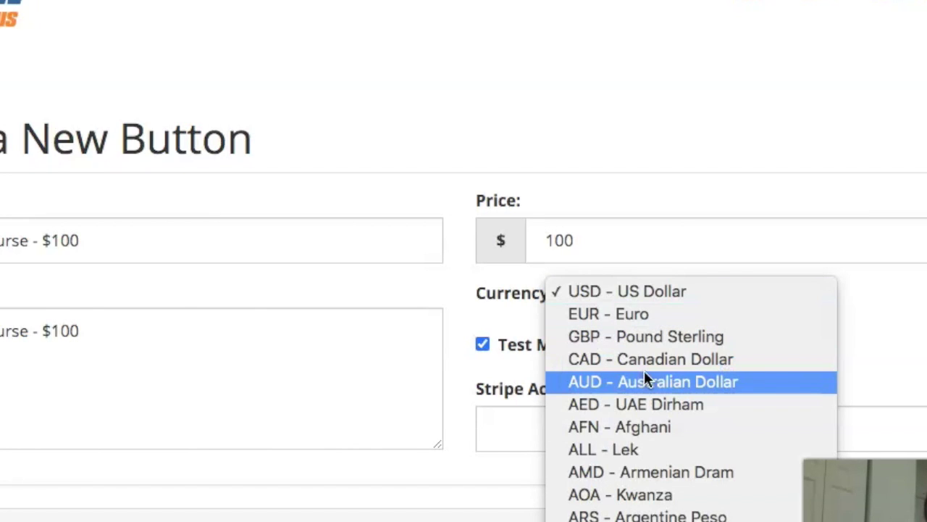
pyautogui.click(635, 290)
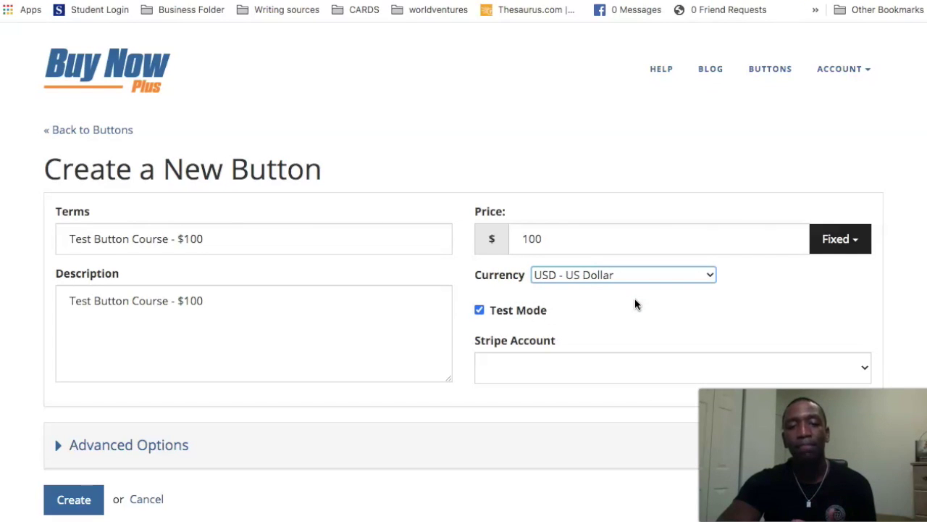
pyautogui.click(479, 310)
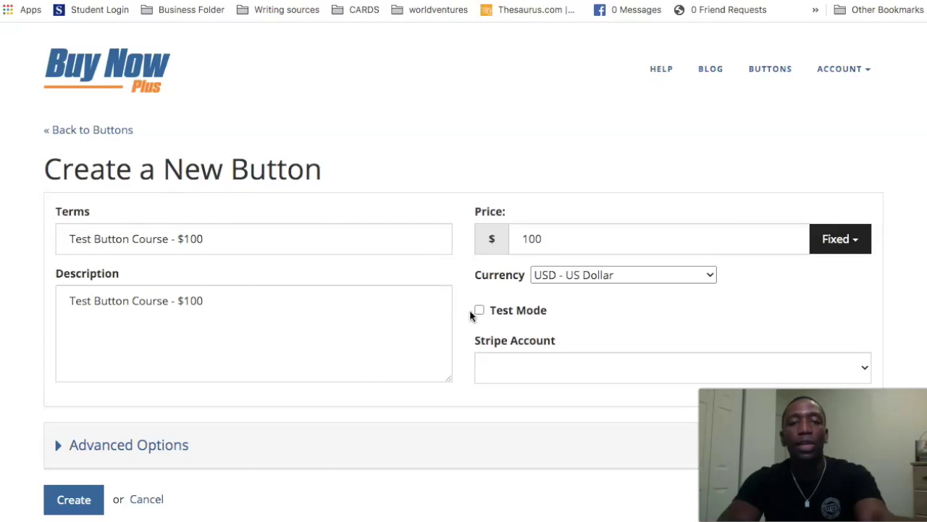
pyautogui.click(715, 363)
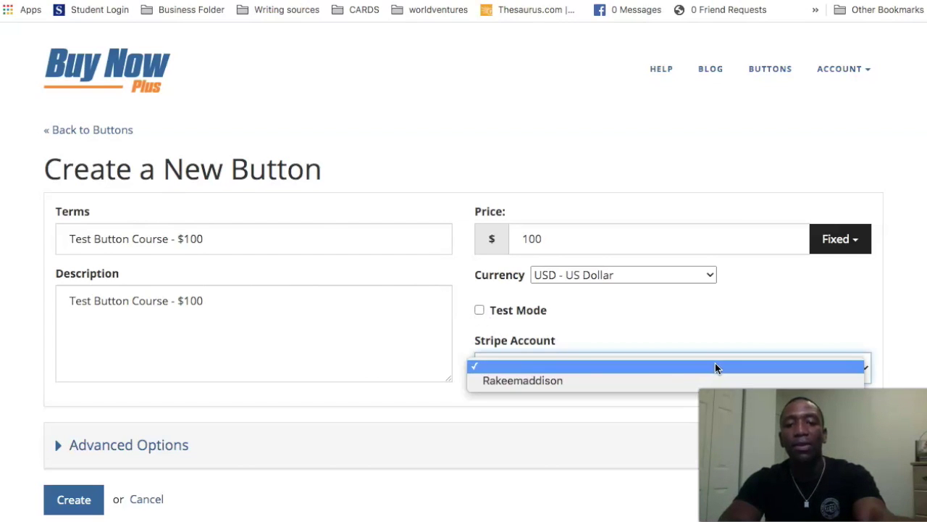
pyautogui.click(621, 380)
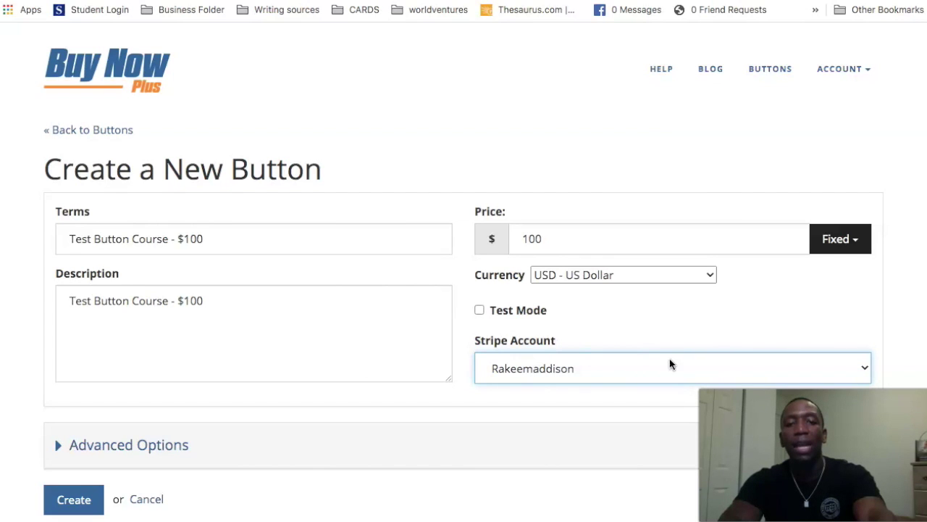
pyautogui.scroll(-2, 362, 336)
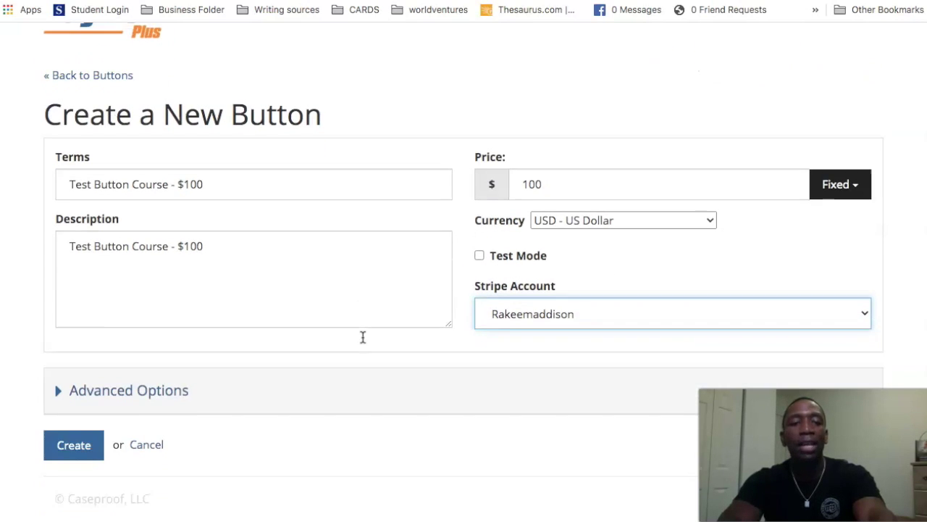
# Step: In Advanced Options, display Name, Billing Address and Shipping Address at checkout
pyautogui.click(133, 397)
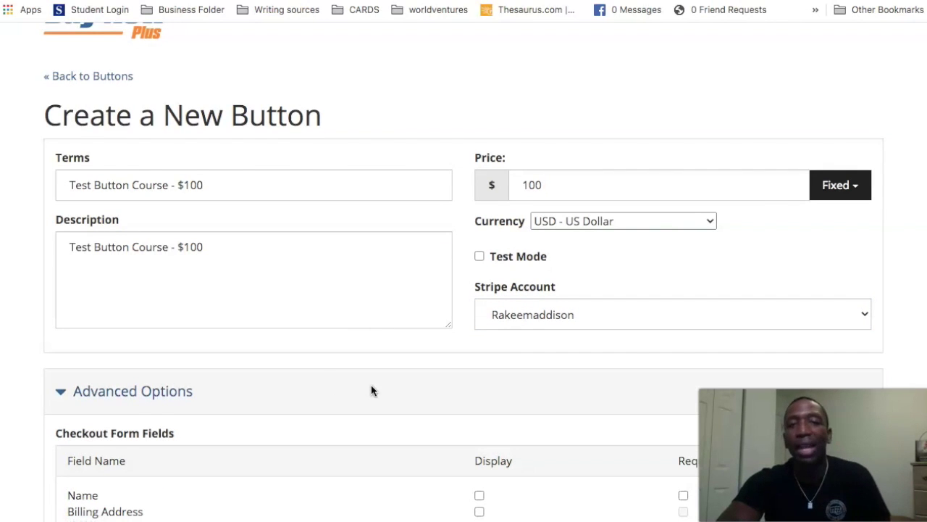
pyautogui.scroll(-3, 371, 391)
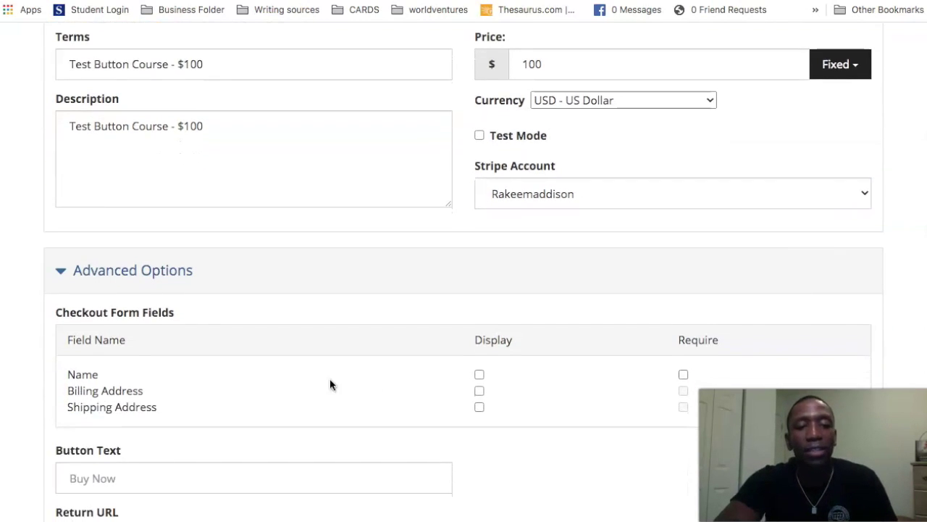
pyautogui.click(479, 375)
pyautogui.click(479, 390)
pyautogui.click(480, 407)
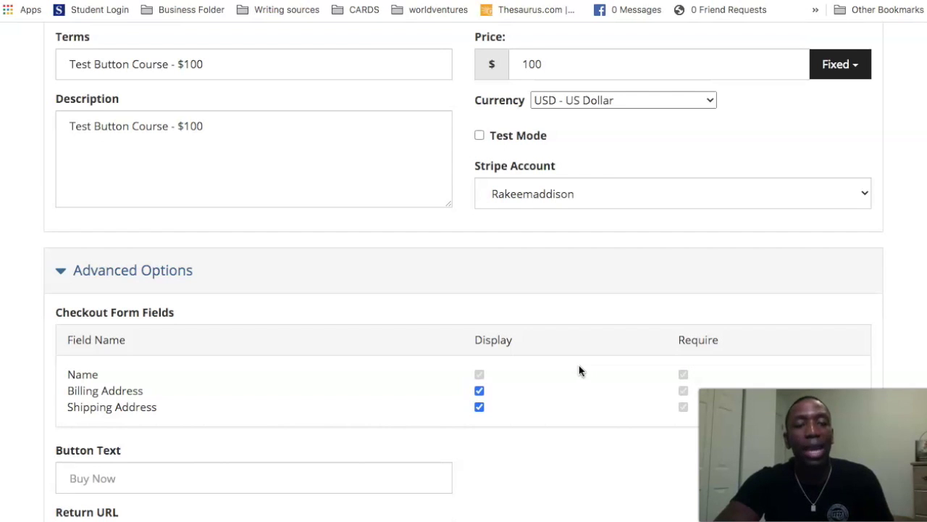
pyautogui.scroll(-4, 312, 346)
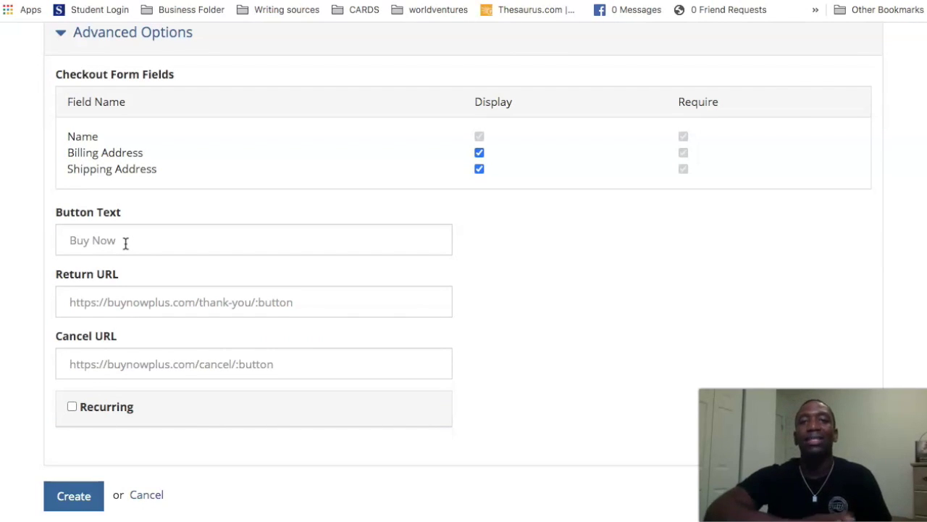
# Step: Set the button text to 'Apply Now' and create the button
pyautogui.click(125, 243)
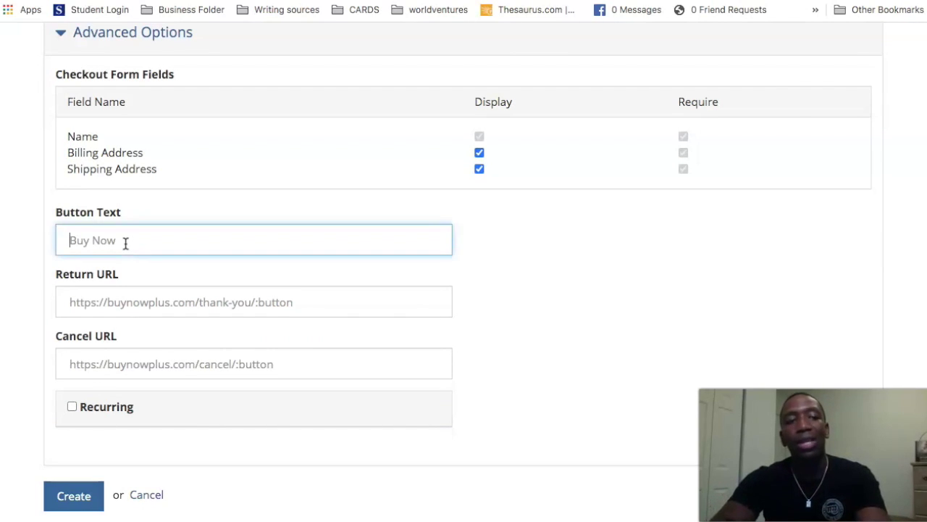
pyautogui.write('Apply Now')
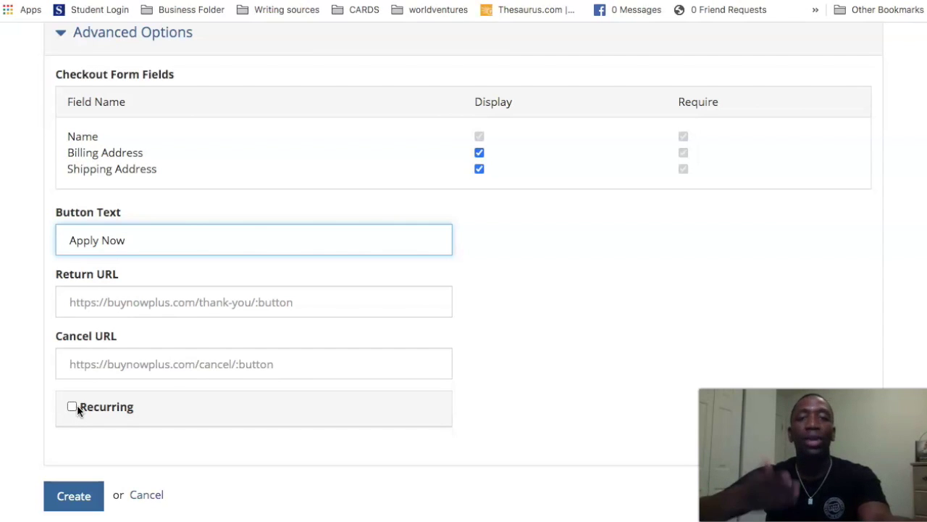
pyautogui.click(78, 497)
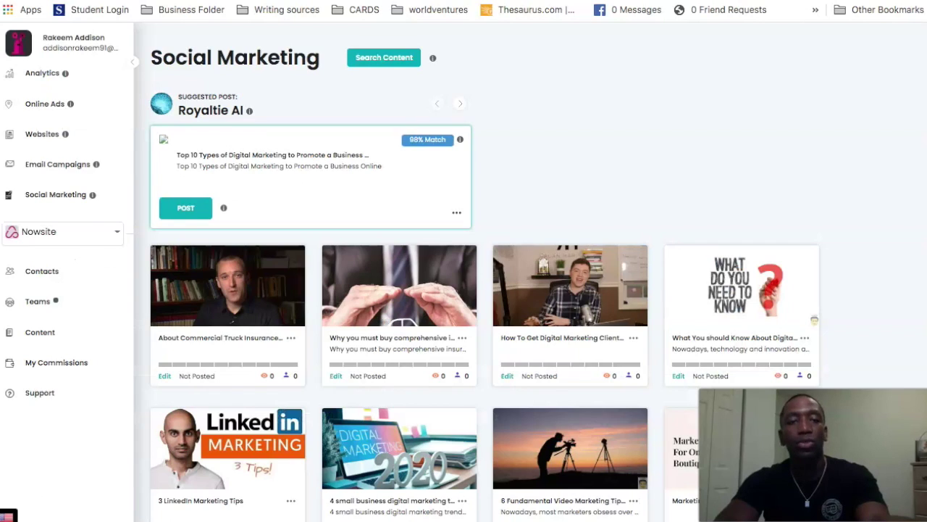
# Step: View the live doneforyoulandscaping.now.site page from Websites, then return to My Buttons
pyautogui.click(36, 136)
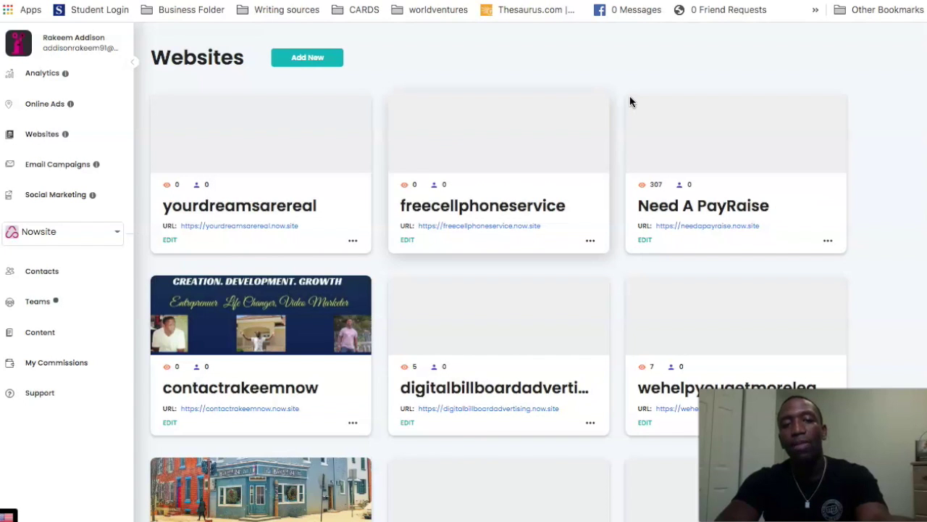
pyautogui.scroll(-2, 540, 197)
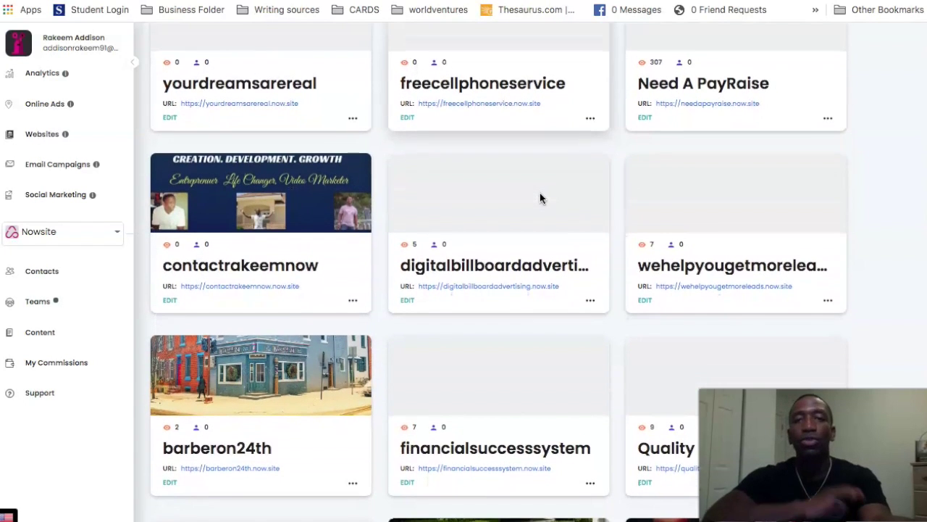
pyautogui.scroll(-5, 540, 194)
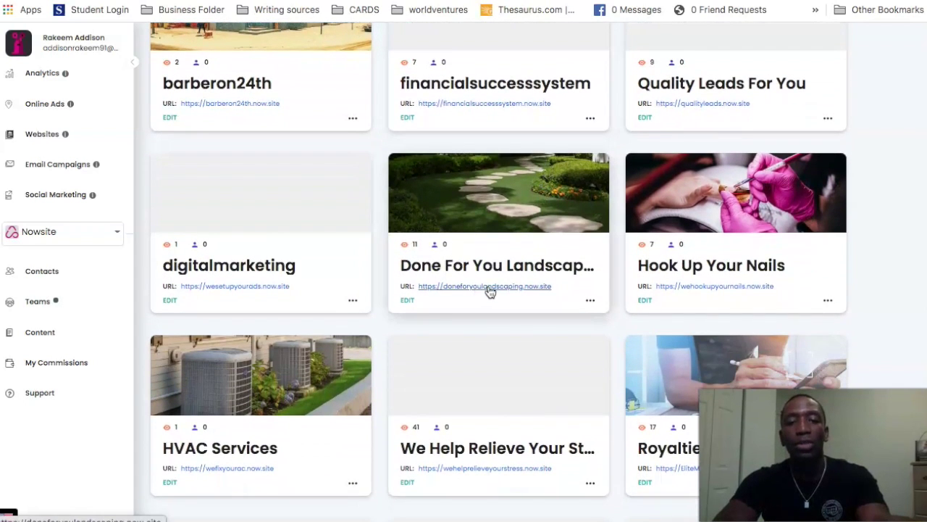
pyautogui.click(490, 293)
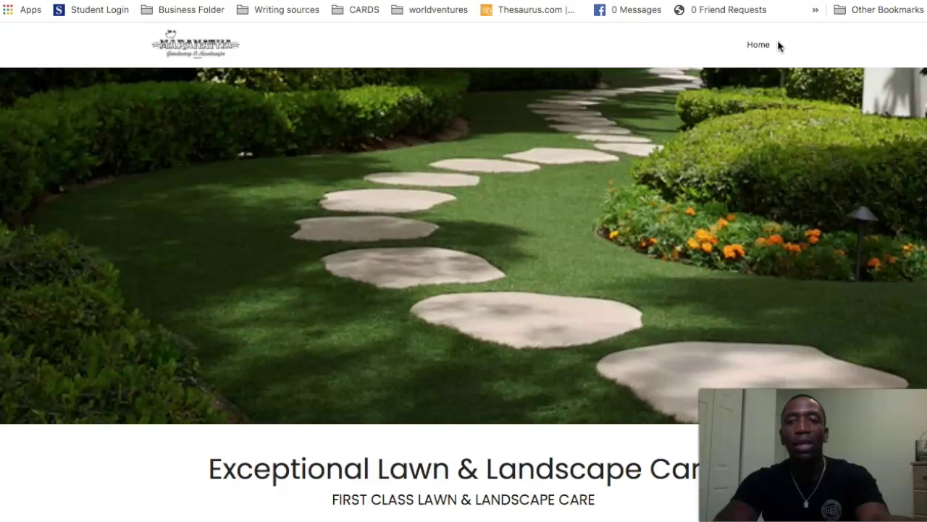
pyautogui.scroll(-5, 541, 109)
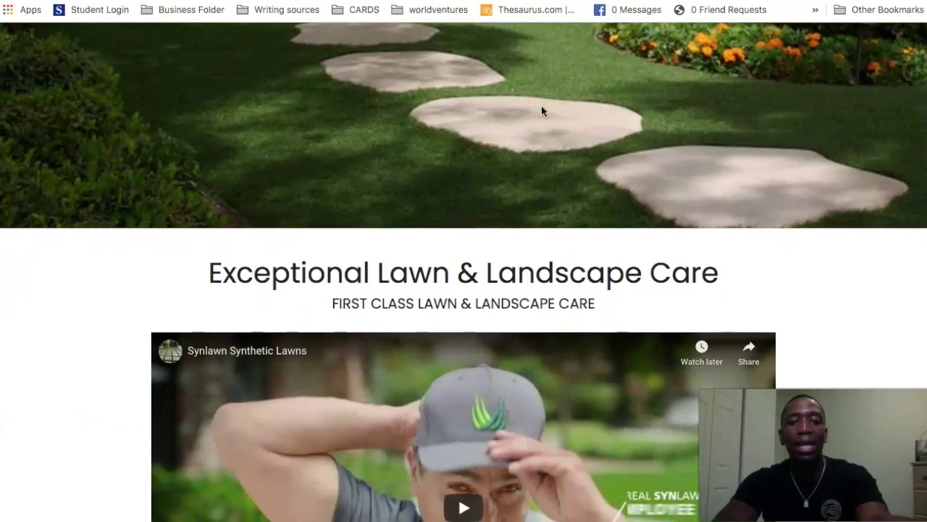
pyautogui.scroll(-4, 542, 109)
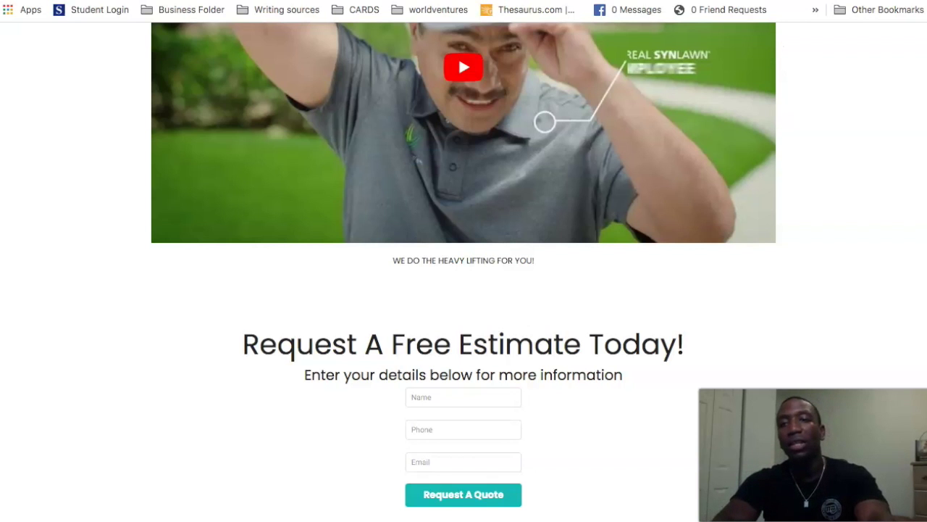
pyautogui.hotkey('ctrl', 'Tab')
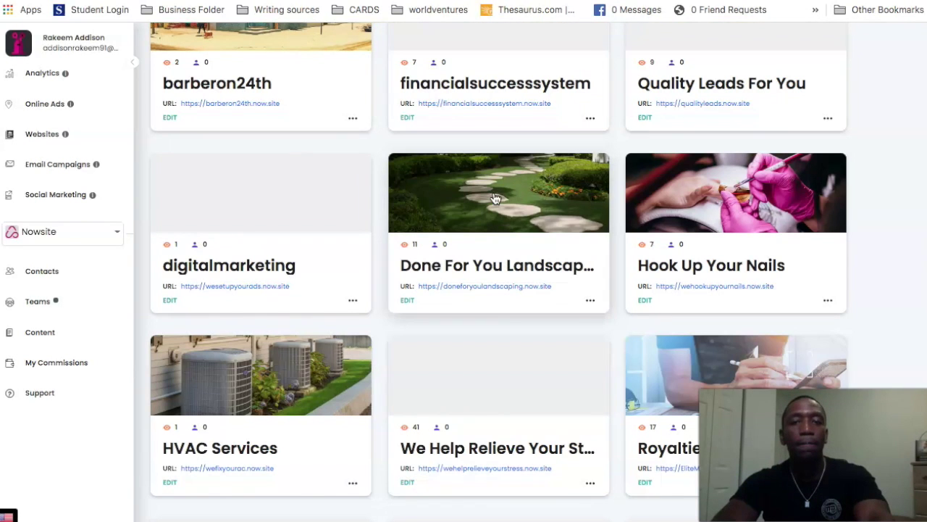
pyautogui.hotkey('ctrl', 'Tab')
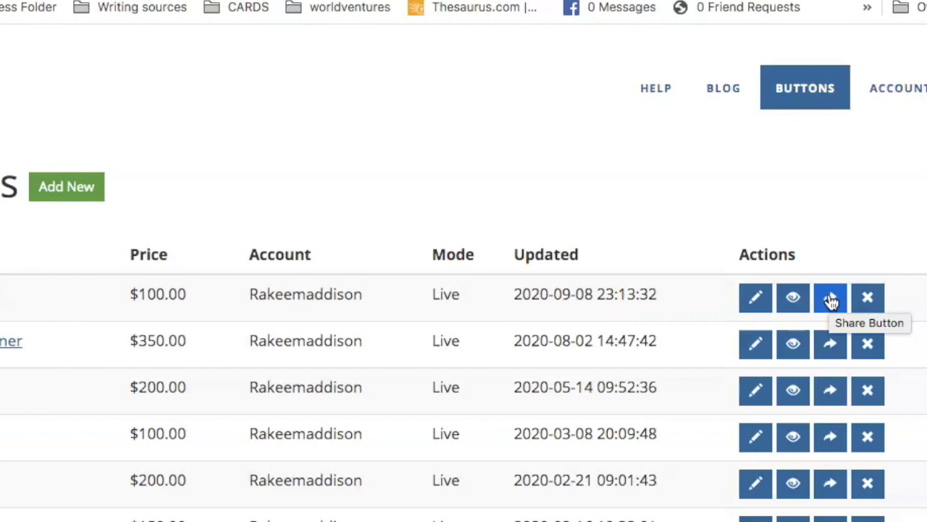
# Step: Copy the Test Button Course - $100 checkout link and select its website embed code
pyautogui.click(830, 298)
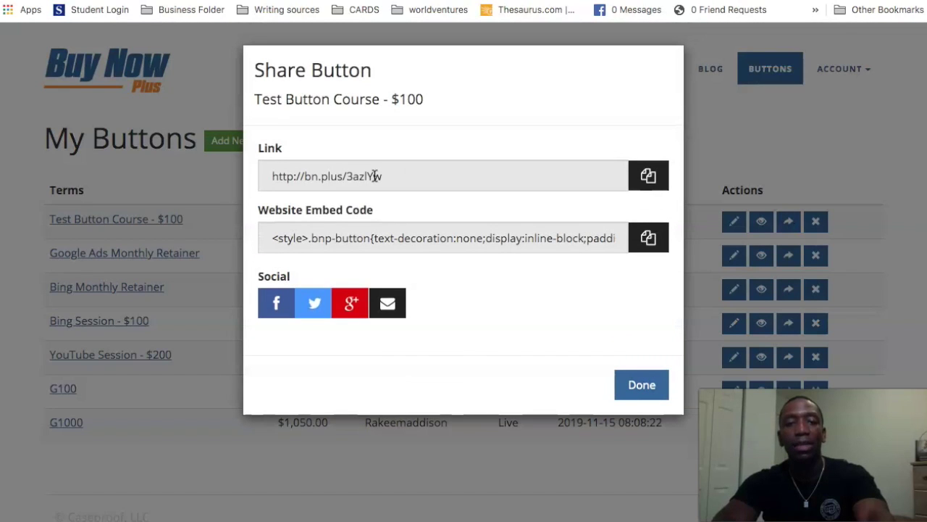
pyautogui.moveTo(384, 176); pyautogui.dragTo(235, 174)
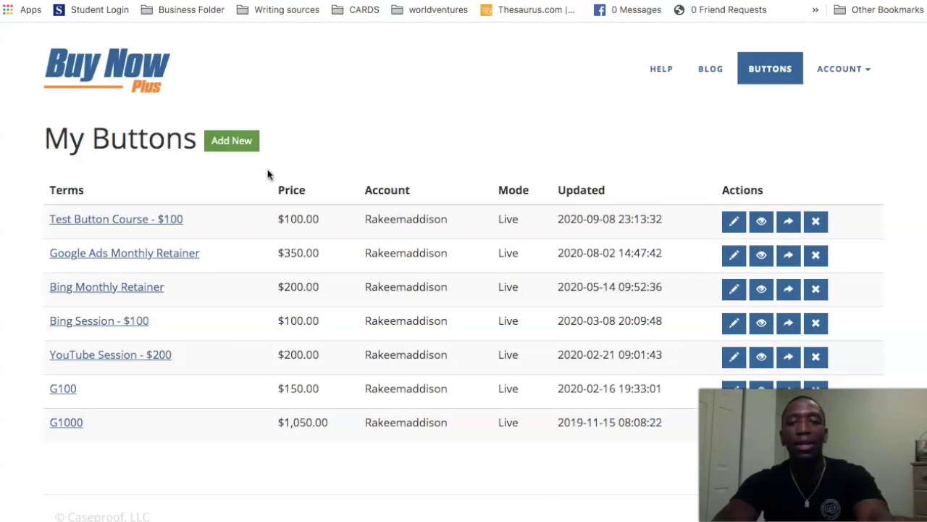
pyautogui.click(790, 222)
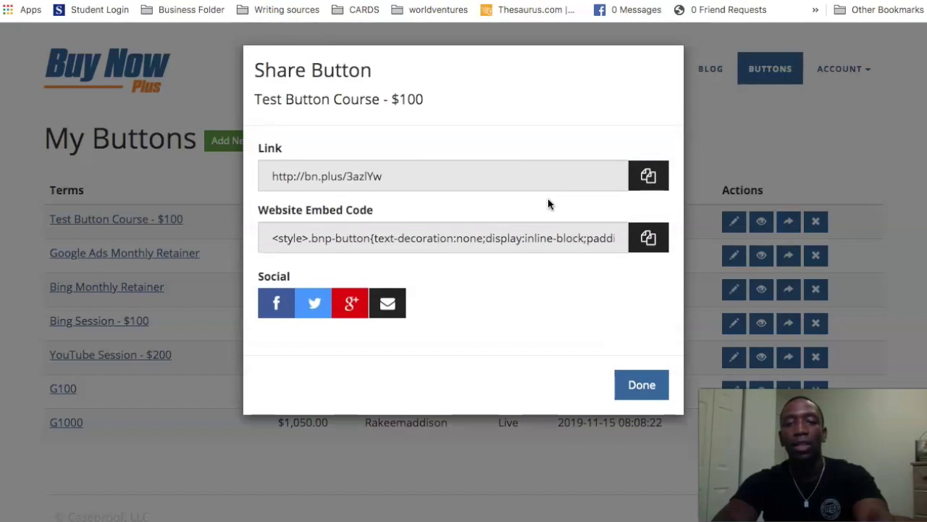
pyautogui.click(374, 177)
pyautogui.rightClick(375, 176)
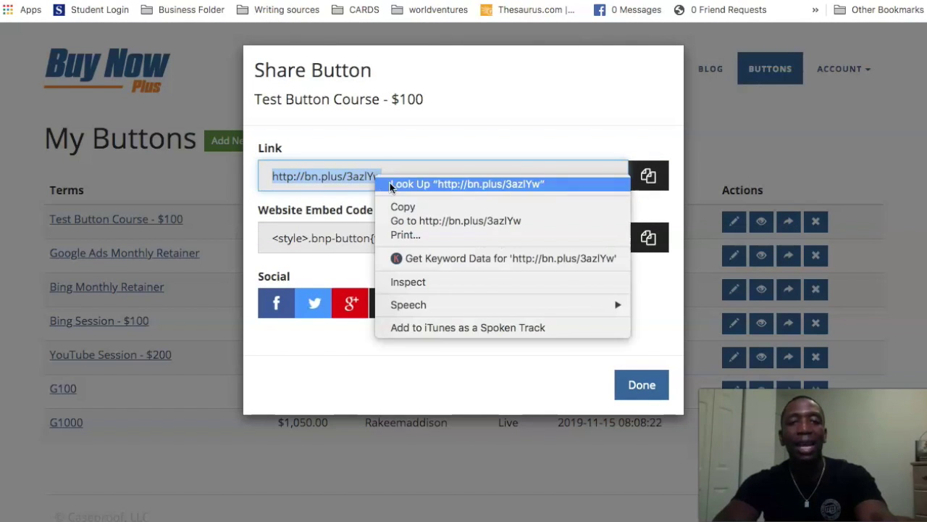
pyautogui.click(402, 209)
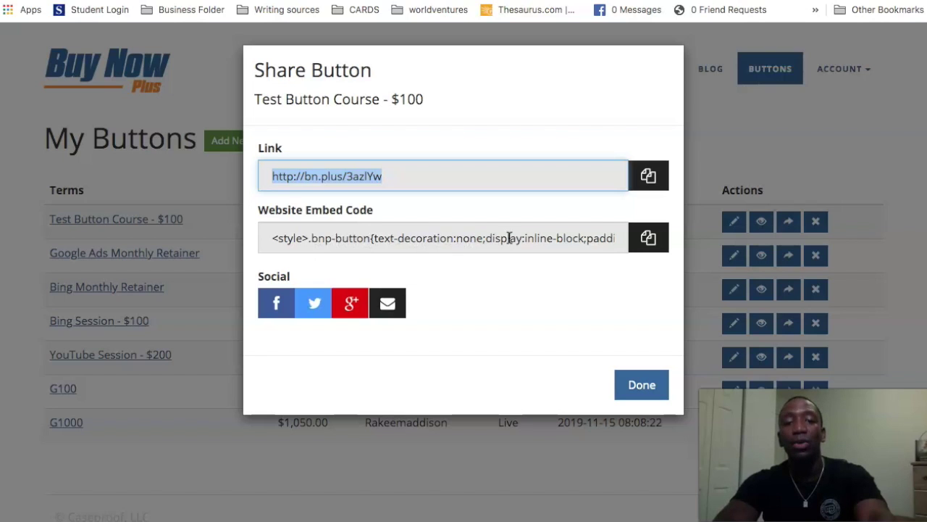
pyautogui.click(462, 238)
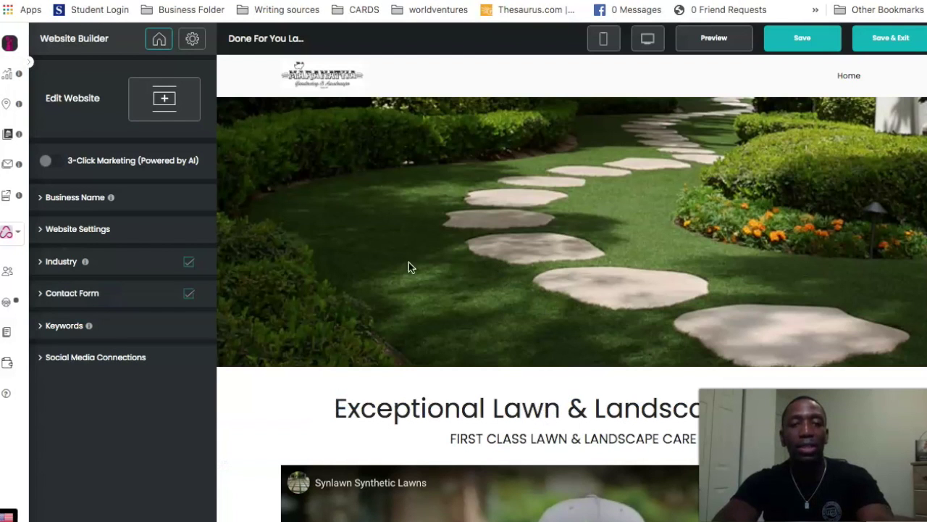
# Step: Add a Code Snippet with the pasted embed code below the garden image and save the site
pyautogui.click(164, 97)
pyautogui.moveTo(170, 393); pyautogui.dragTo(549, 387)
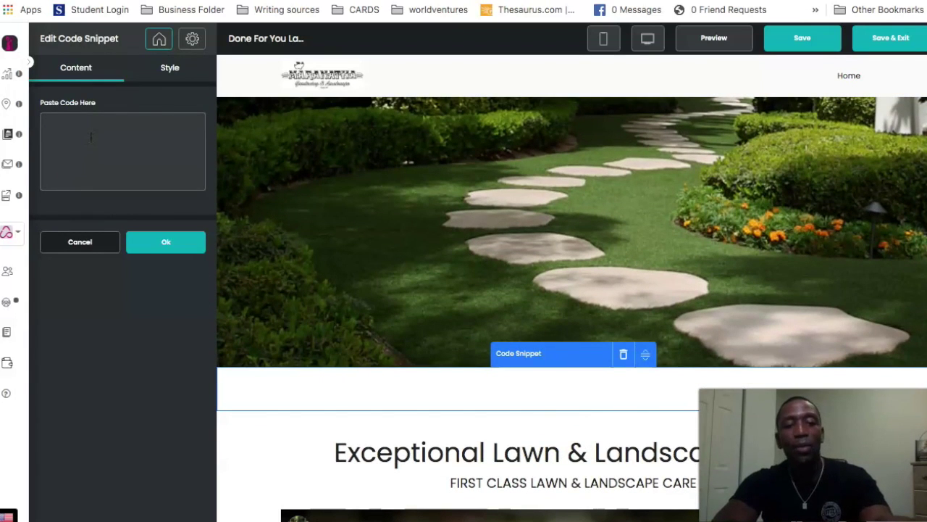
pyautogui.press('super+v')
pyautogui.click(150, 241)
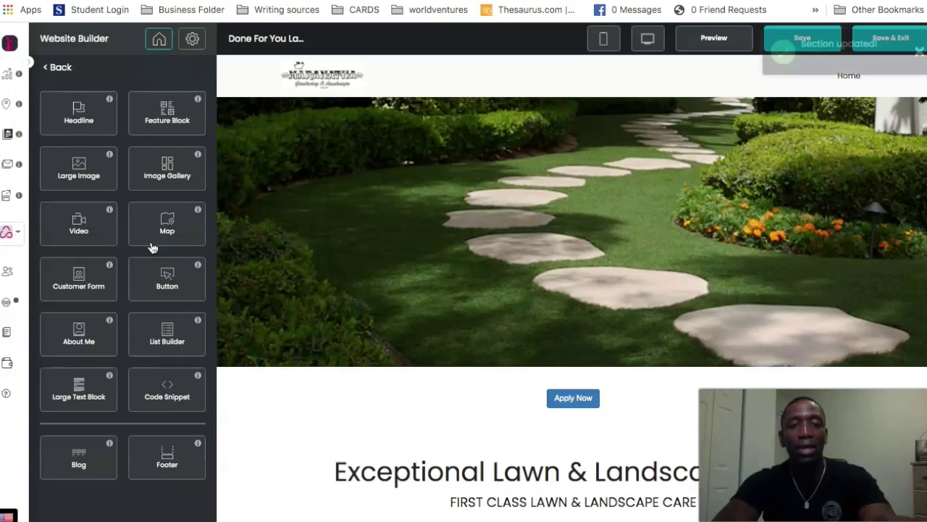
pyautogui.click(917, 55)
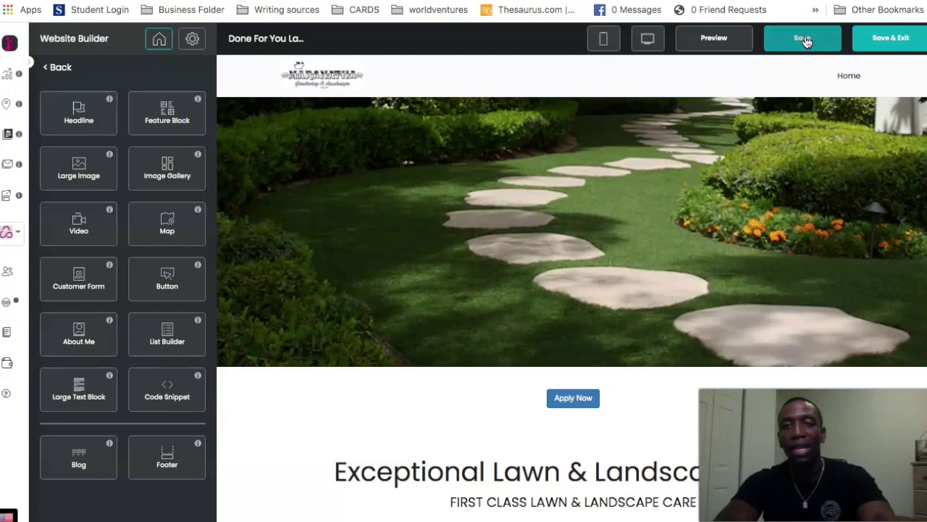
pyautogui.click(805, 40)
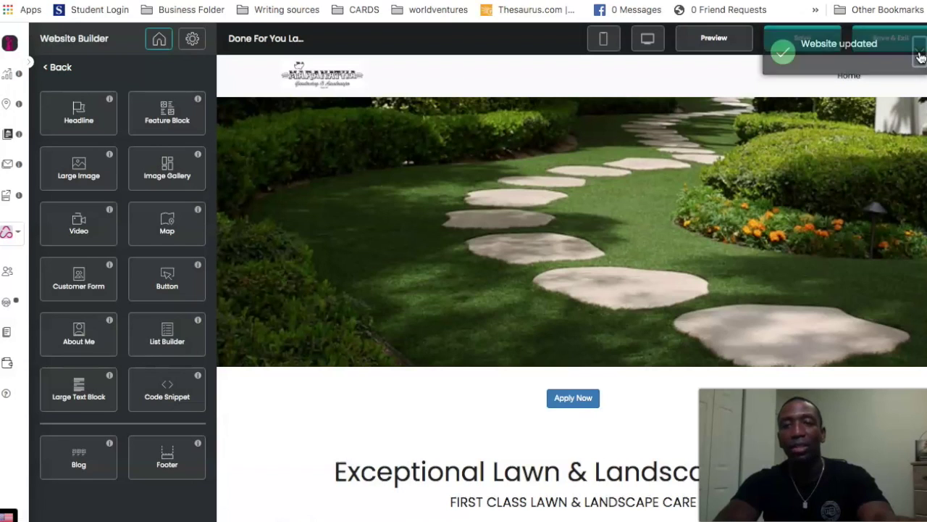
pyautogui.click(919, 57)
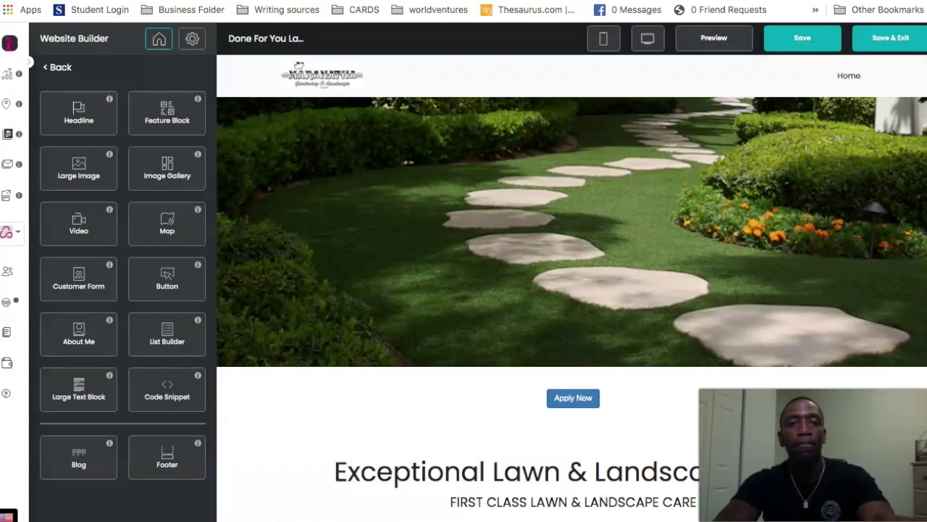
pyautogui.click(720, 41)
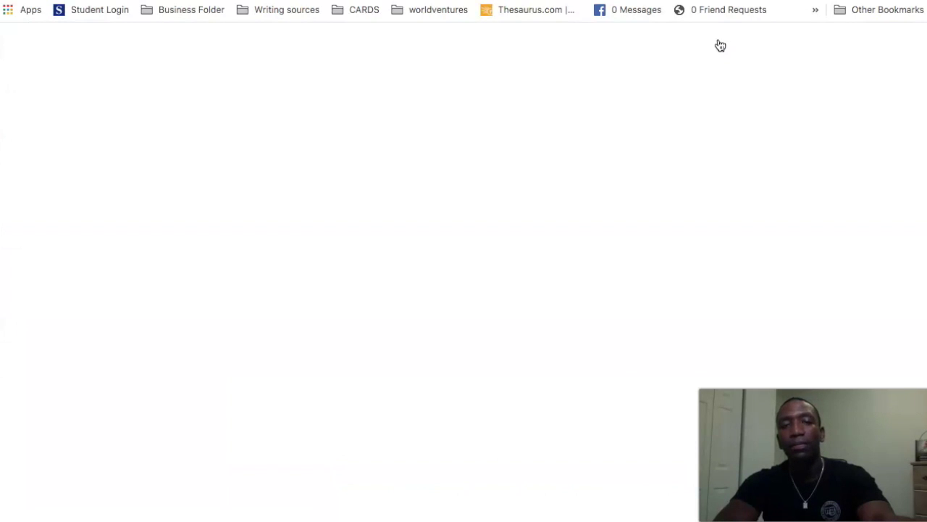
pyautogui.scroll(-3, 581, 211)
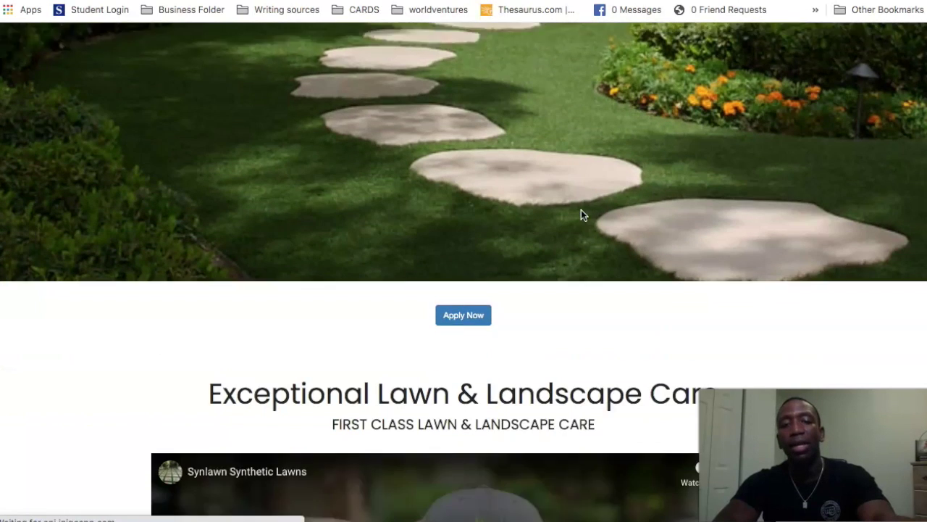
pyautogui.click(465, 262)
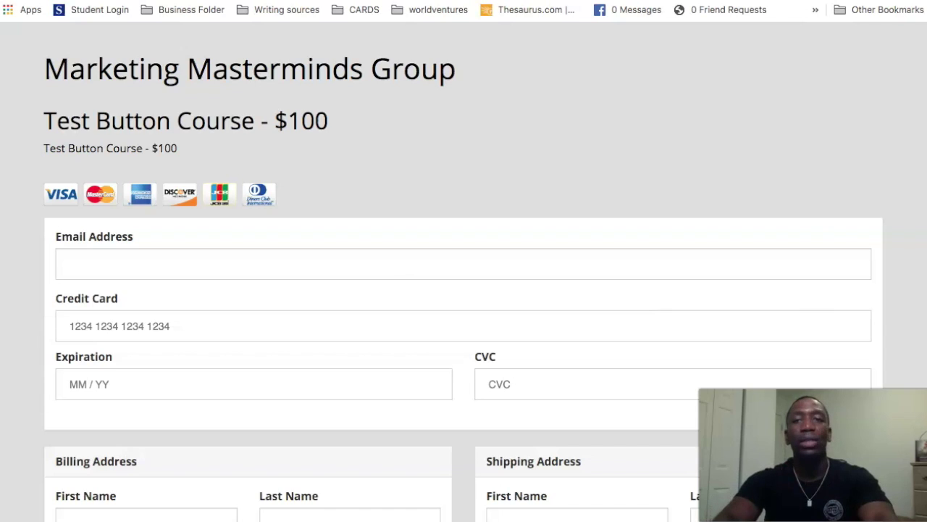
pyautogui.hotkey('ctrl', 'Tab')
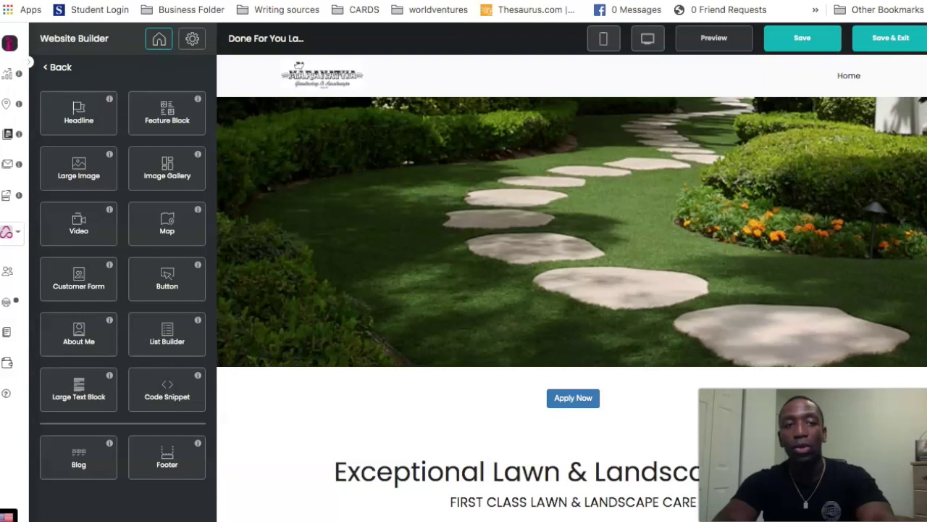
# Step: Copy the short bn.plus checkout link for the $100 Test Button Course button
pyautogui.hotkey('ctrl', 'Tab')
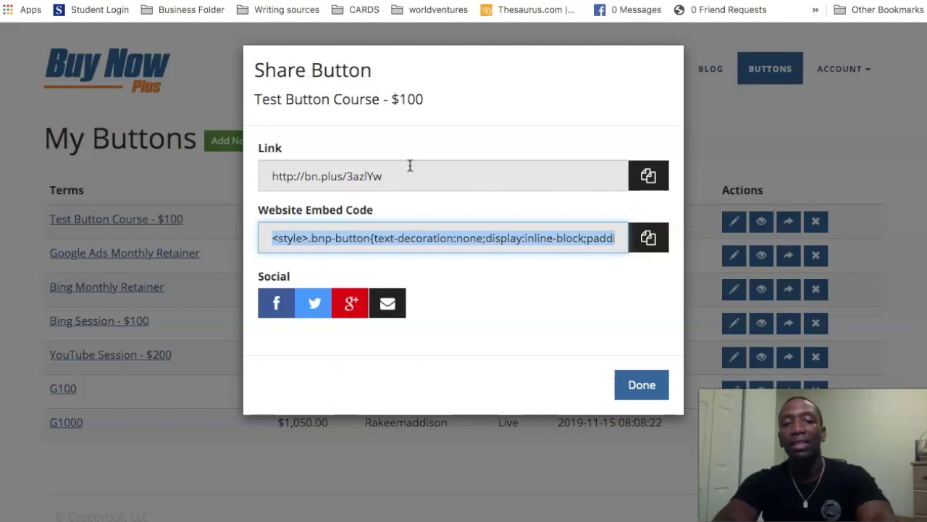
pyautogui.click(357, 171)
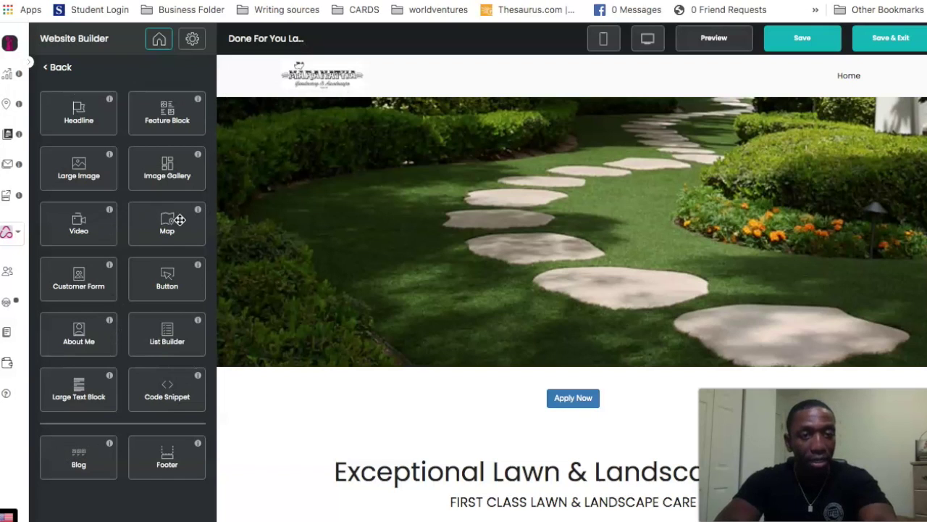
# Step: Add a button below Apply Now labelled 'Apply Now' linking to the bn.plus checkout URL
pyautogui.moveTo(169, 277); pyautogui.dragTo(569, 432)
pyautogui.scroll(-3, 657, 277)
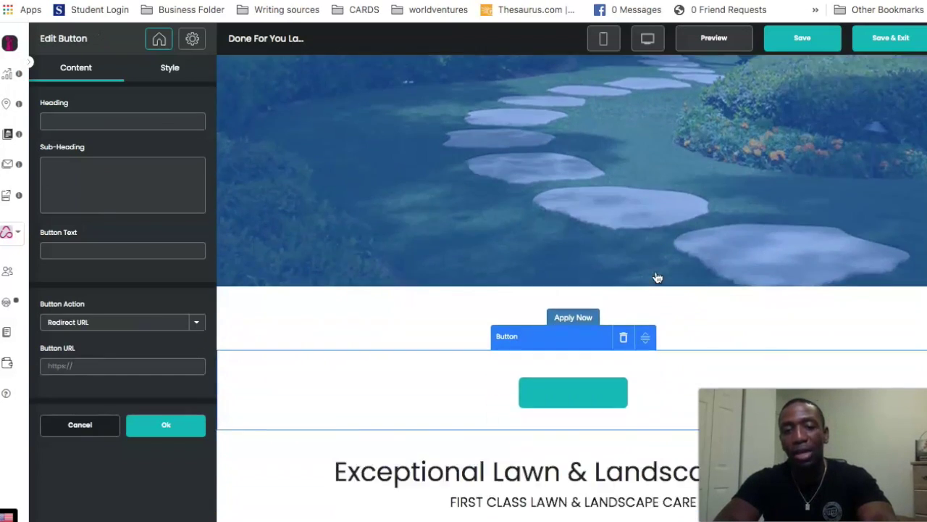
pyautogui.click(85, 249)
pyautogui.write('Apply Now')
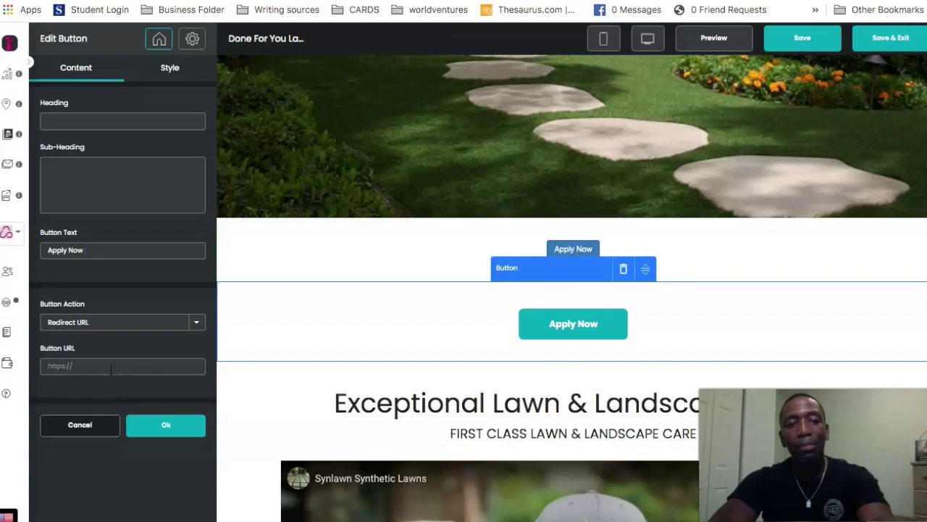
pyautogui.click(111, 368)
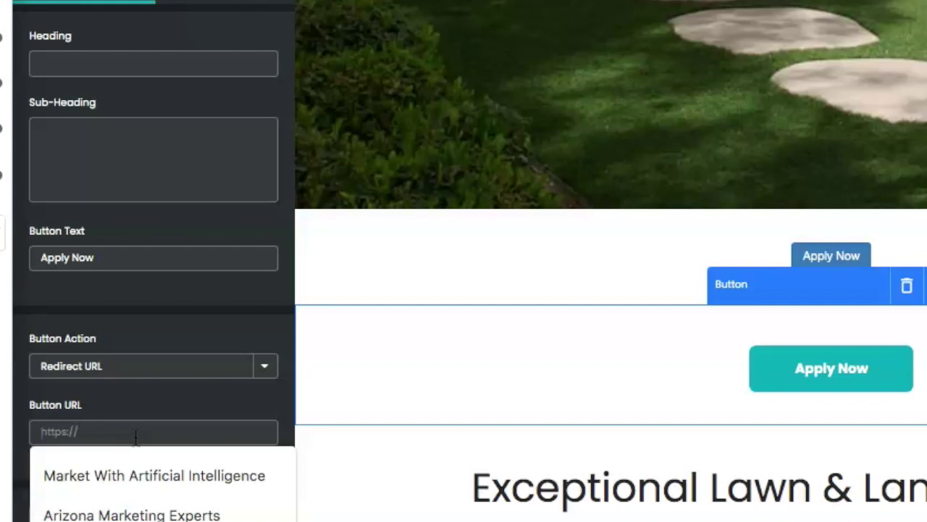
pyautogui.hotkey('ctrl', 'v')
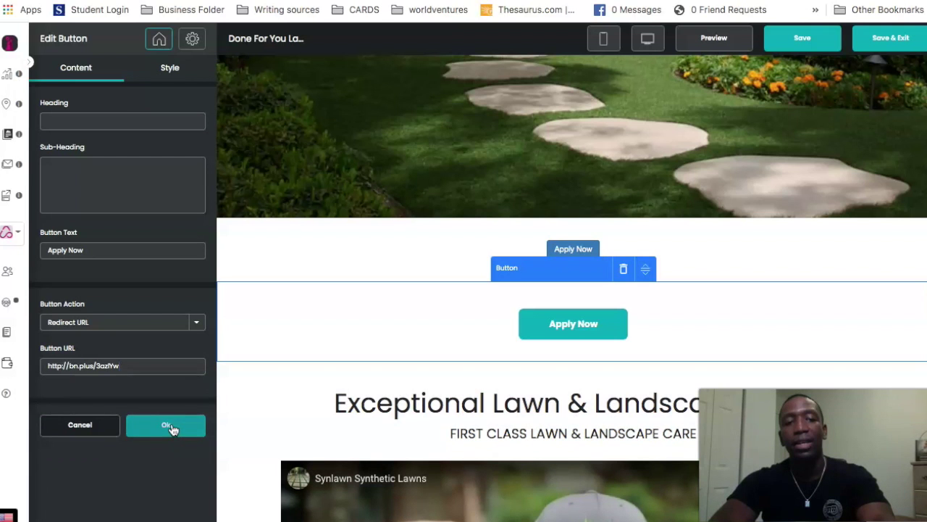
pyautogui.click(167, 426)
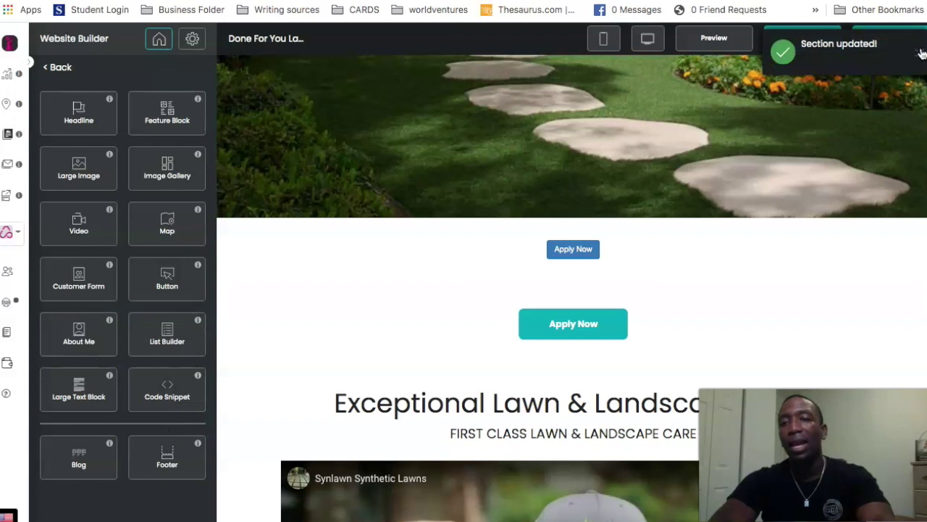
# Step: Save the Nowsite website with the new button
pyautogui.click(919, 52)
pyautogui.click(801, 39)
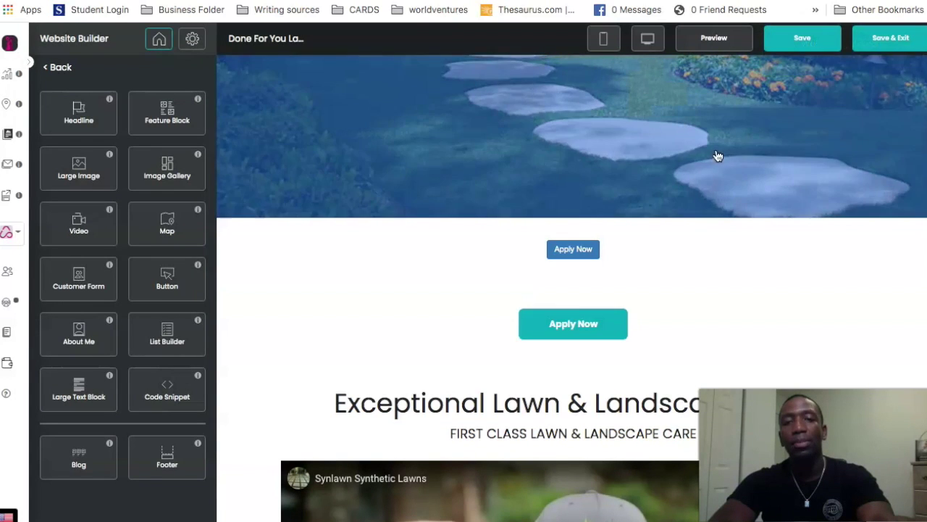
# Step: Preview the landscaping site and follow the teal Apply Now button to the $100 checkout
pyautogui.click(728, 33)
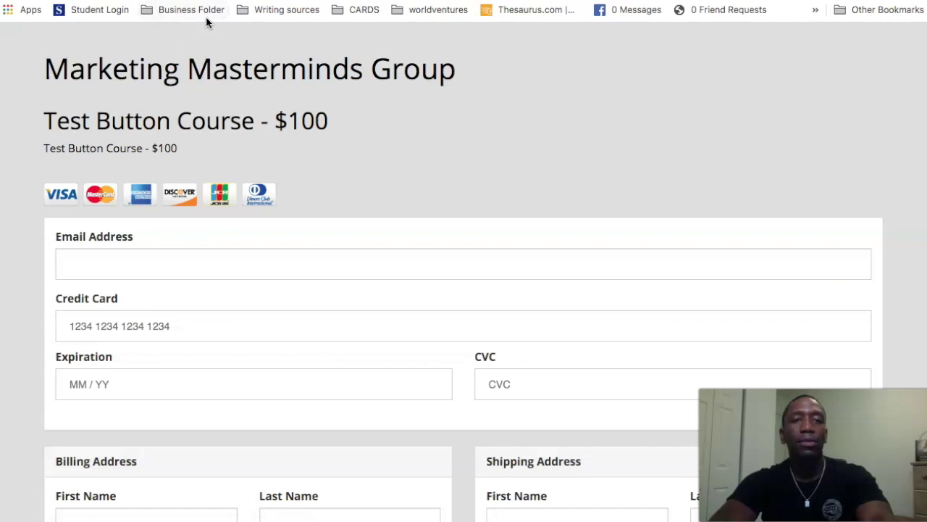
pyautogui.hotkey('alt', 'Left')
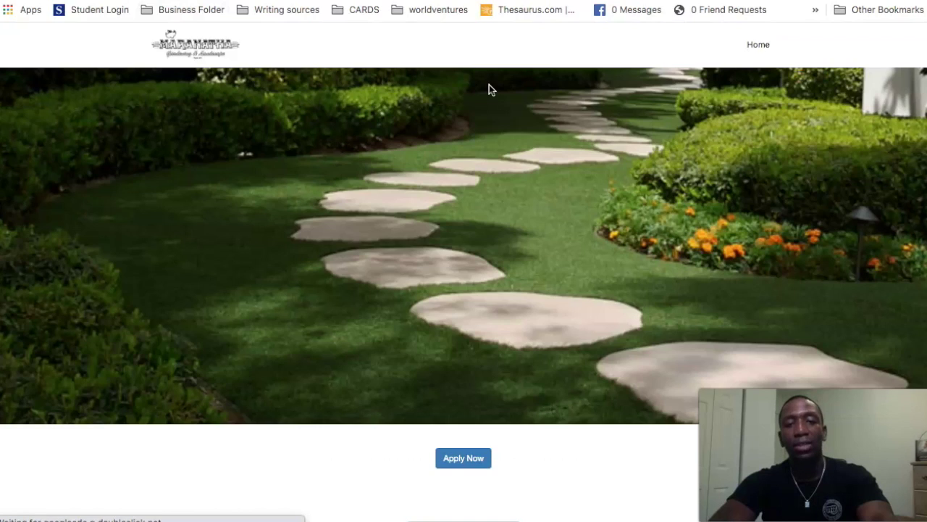
pyautogui.scroll(-5, 489, 84)
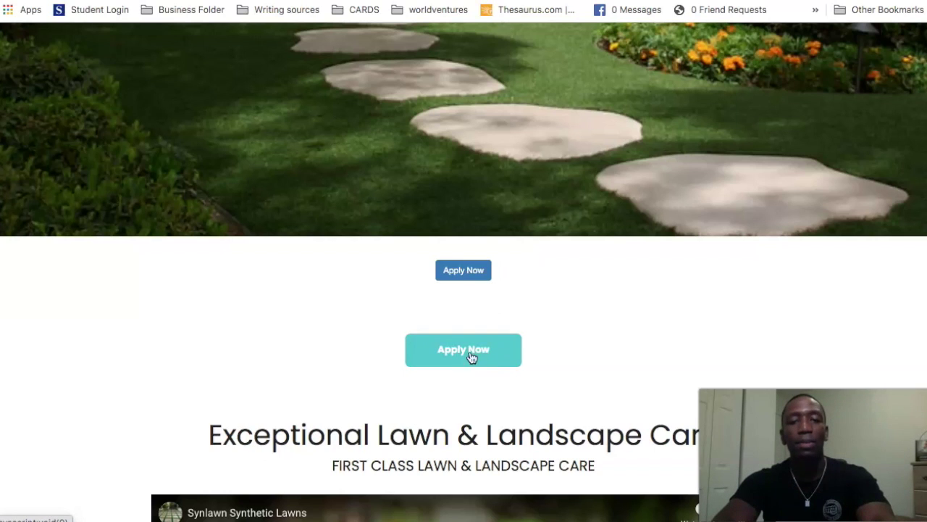
pyautogui.click(458, 355)
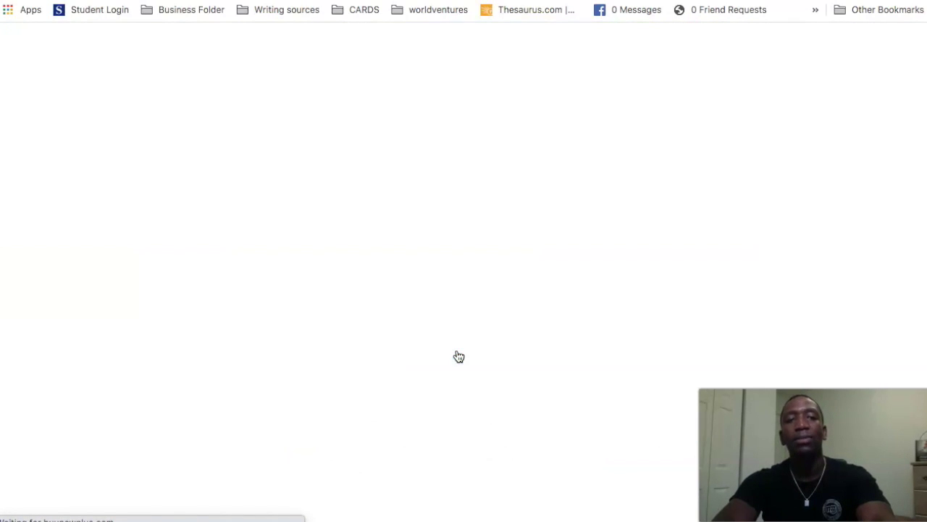